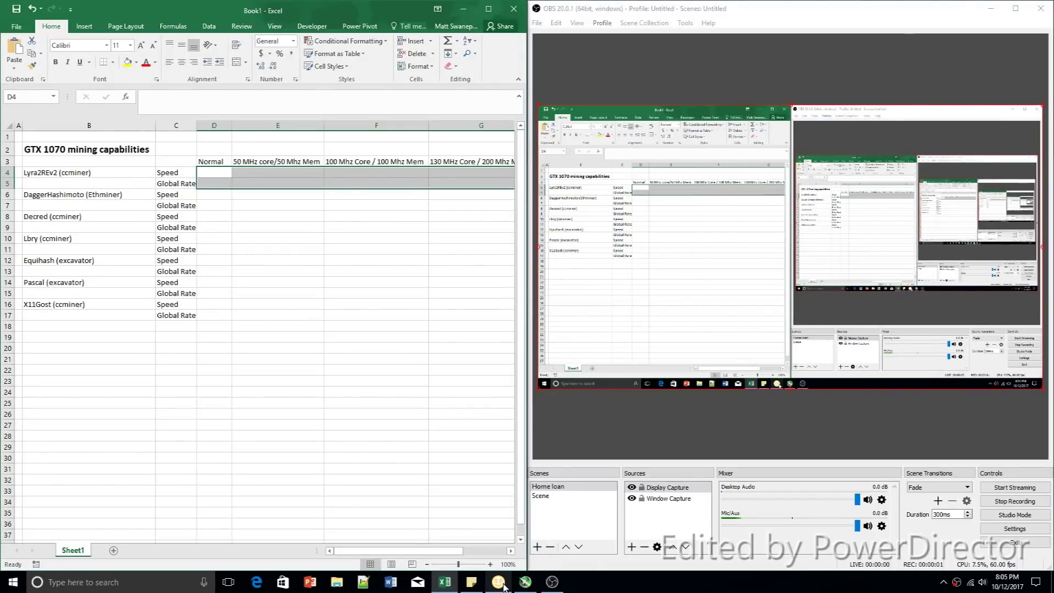
- Minimize the OBS window so that NiceHash Miner and MSI Afterburner show beside the spreadsheet
click(526, 583)
click(552, 583)
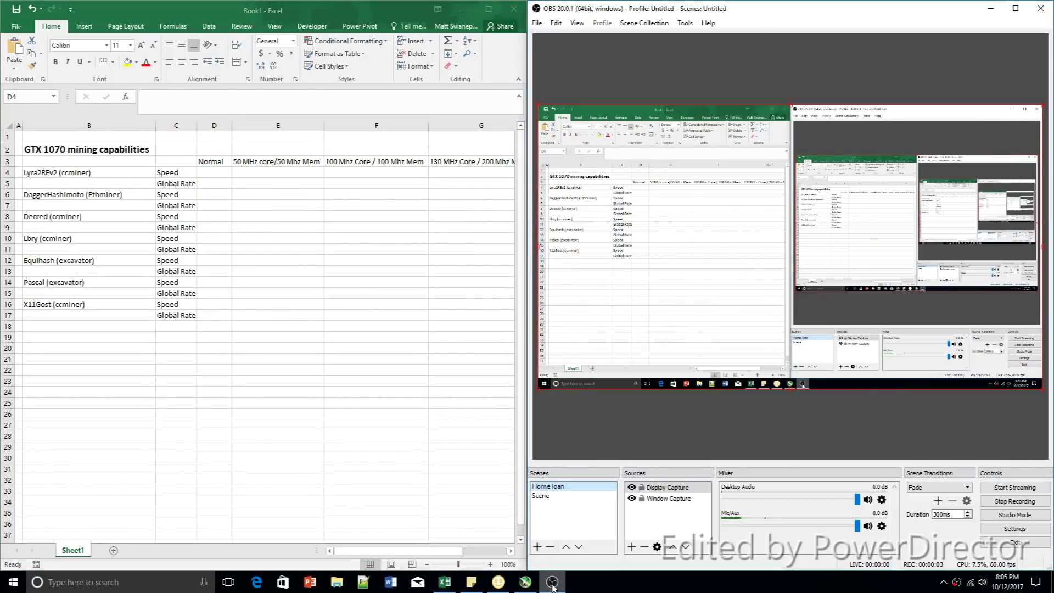
click(552, 583)
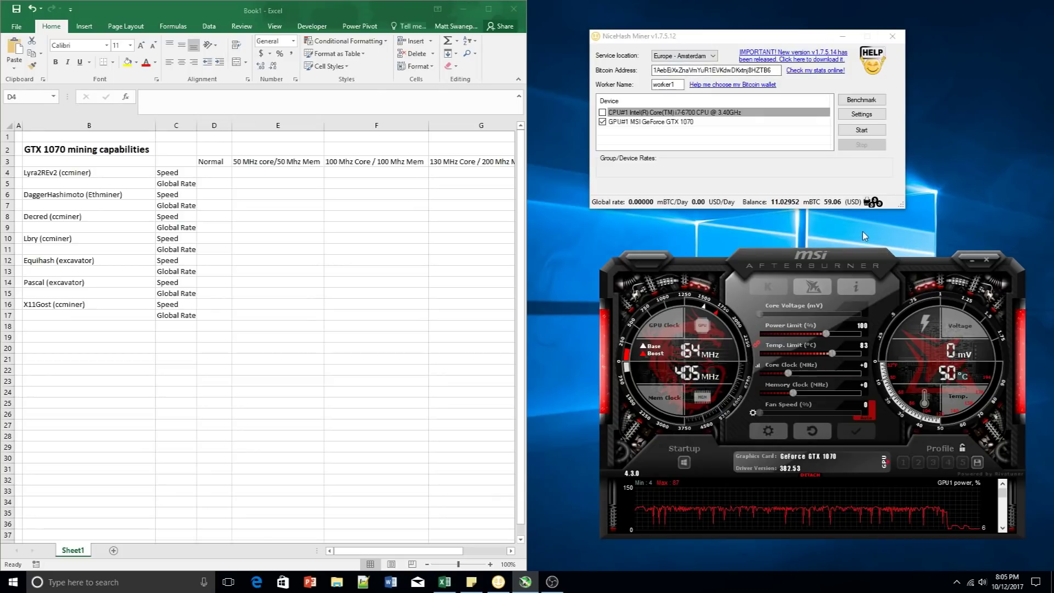
click(955, 583)
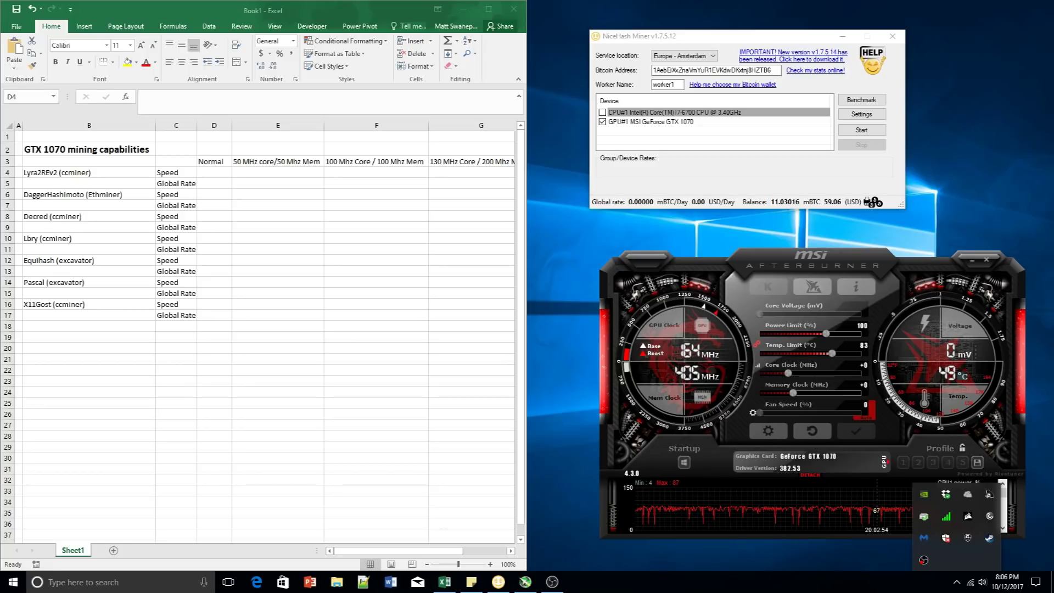
click(956, 583)
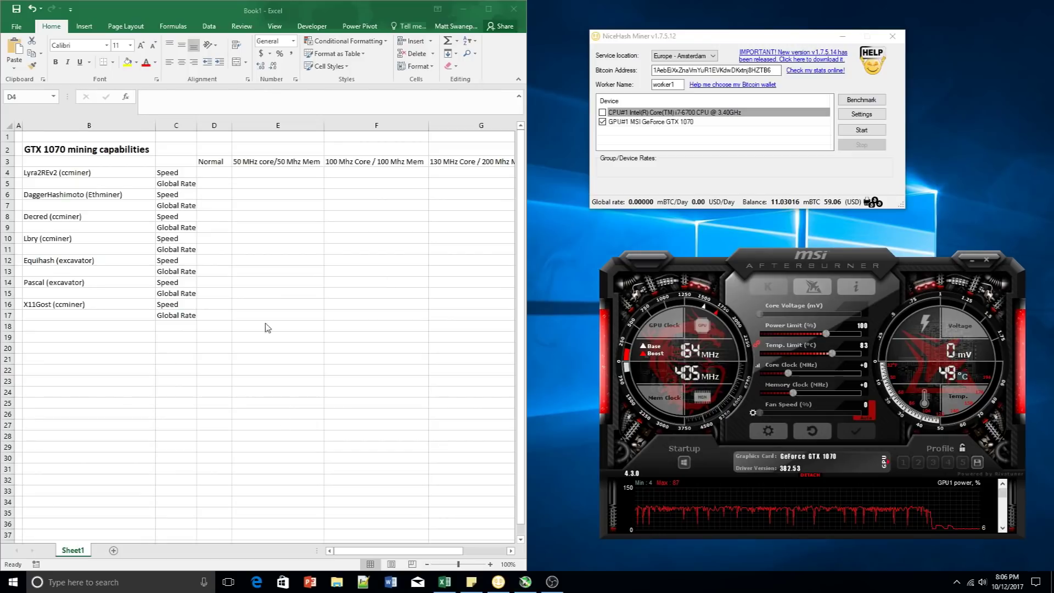
- Zoom the worksheet out to 85% and auto-fit the width of column C
click(262, 205)
ctrl+scroll(242, 247, down, 1)
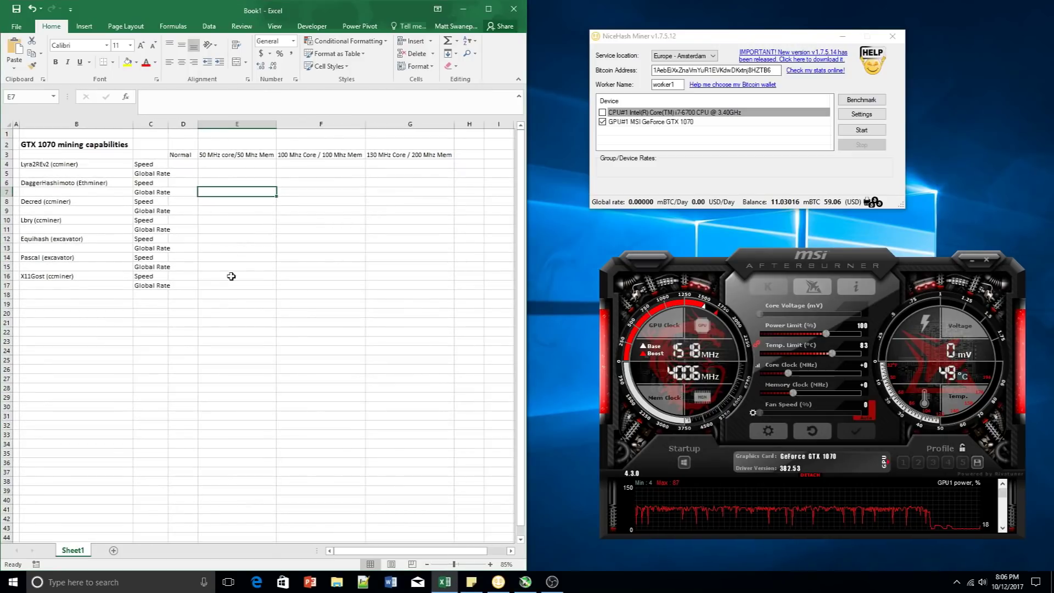
key(Left)
key(Up)
key(Up)
key(Up)
double_click(170, 127)
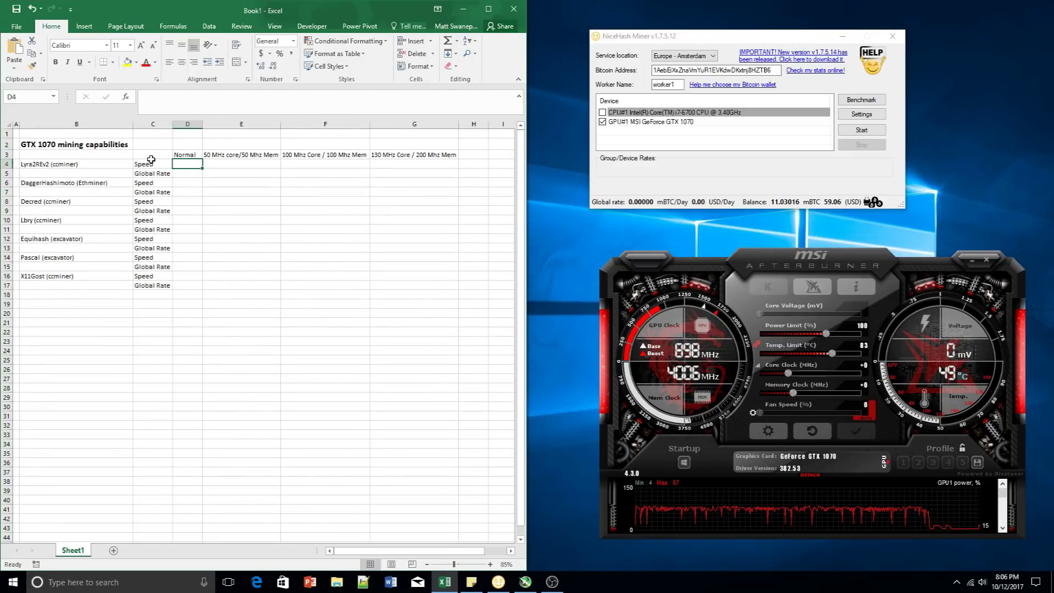
- Review the Speed and Global Rate labels and the Lyra2REv2 (ccminer) entry in the table
click(152, 163)
click(149, 173)
click(77, 165)
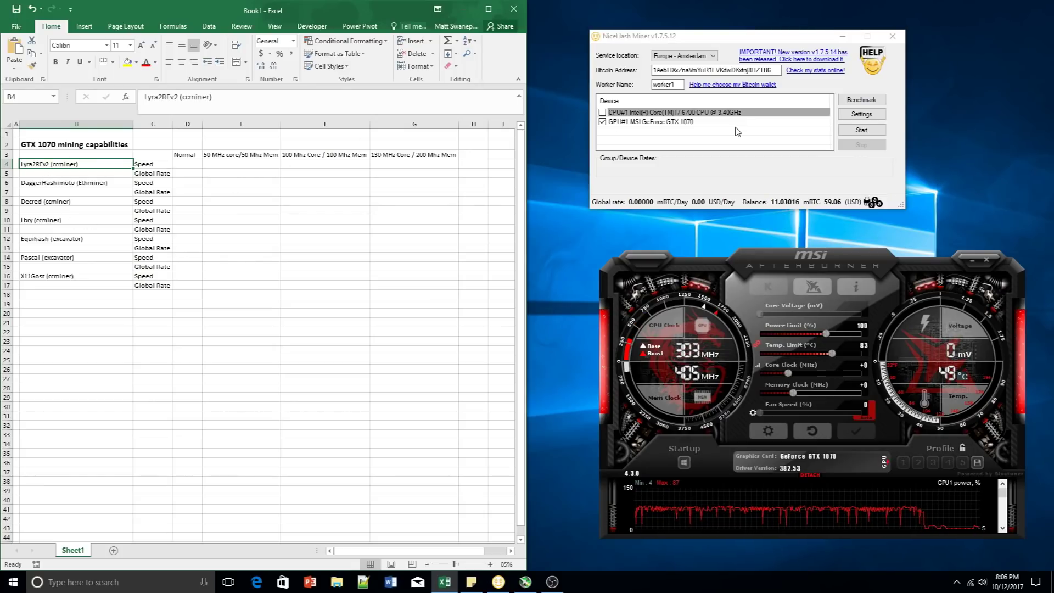
- In NiceHash Miner's settings, check which algorithms are enabled for the MSI GeForce GTX 1070, then save and close the settings
click(696, 122)
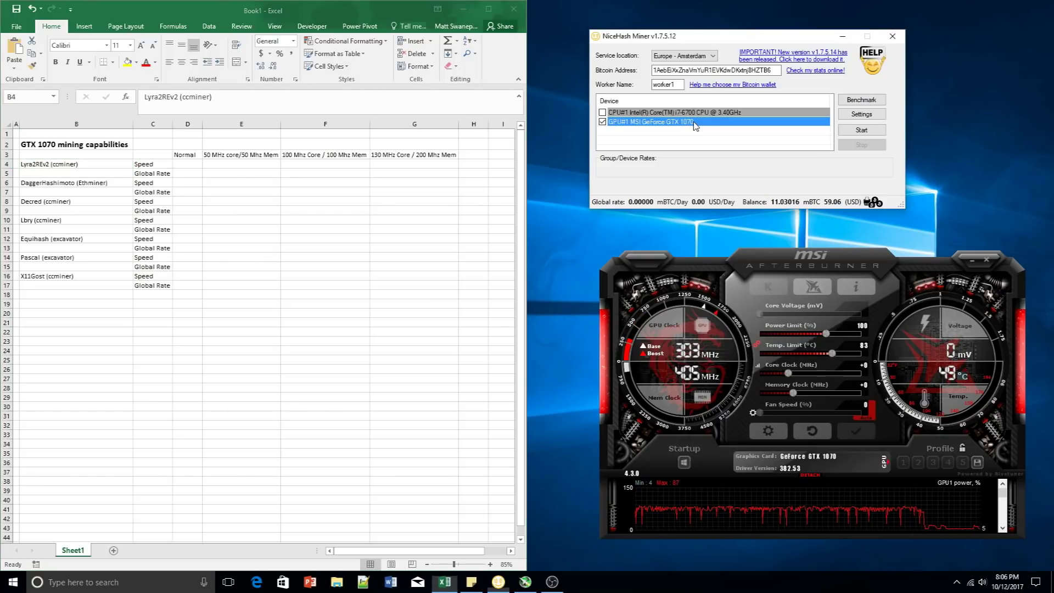
click(870, 116)
click(674, 21)
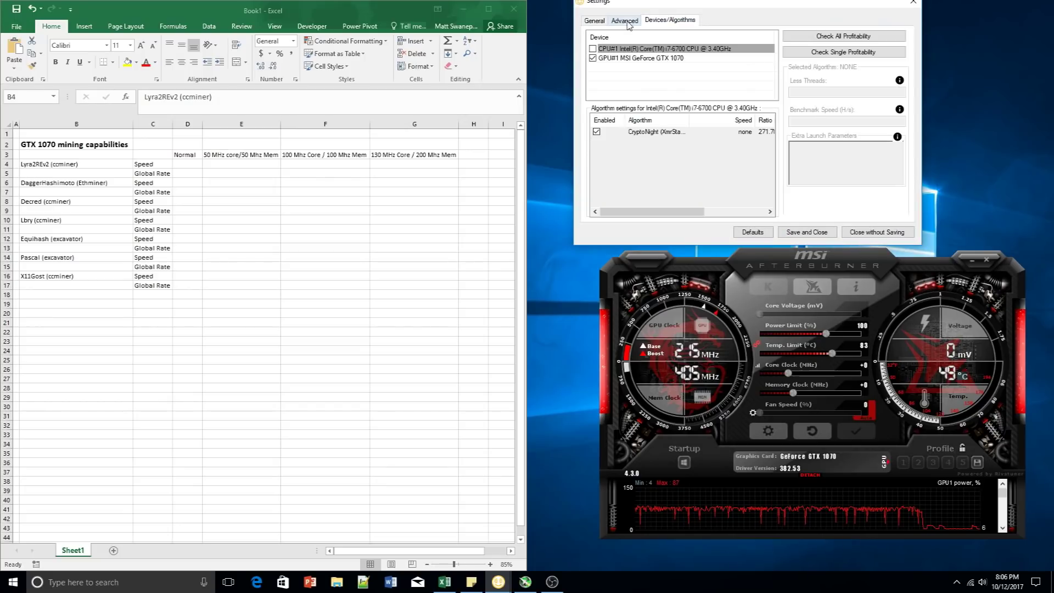
click(637, 59)
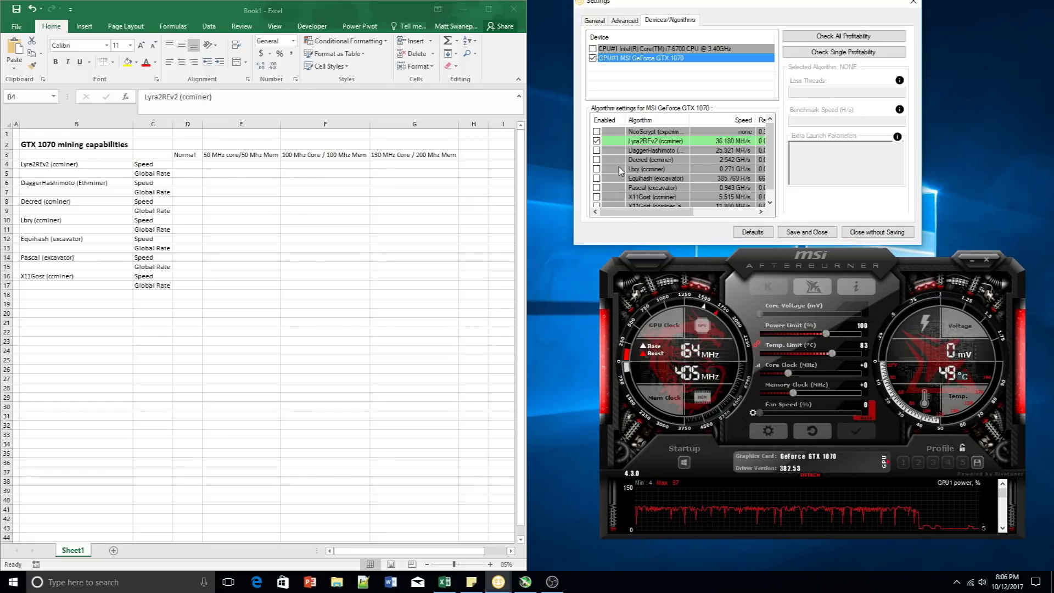
click(797, 233)
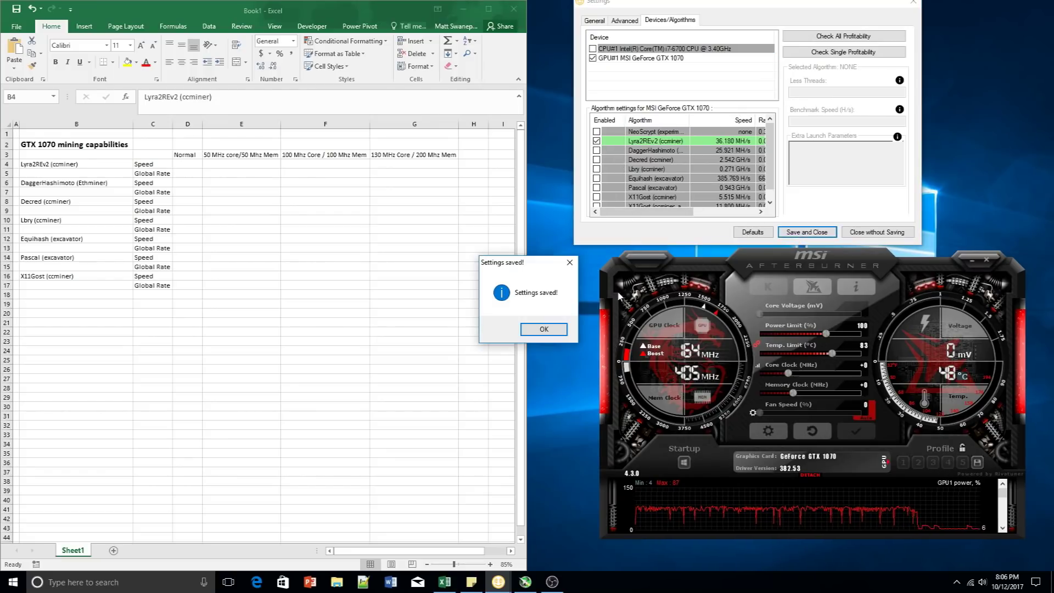
click(555, 328)
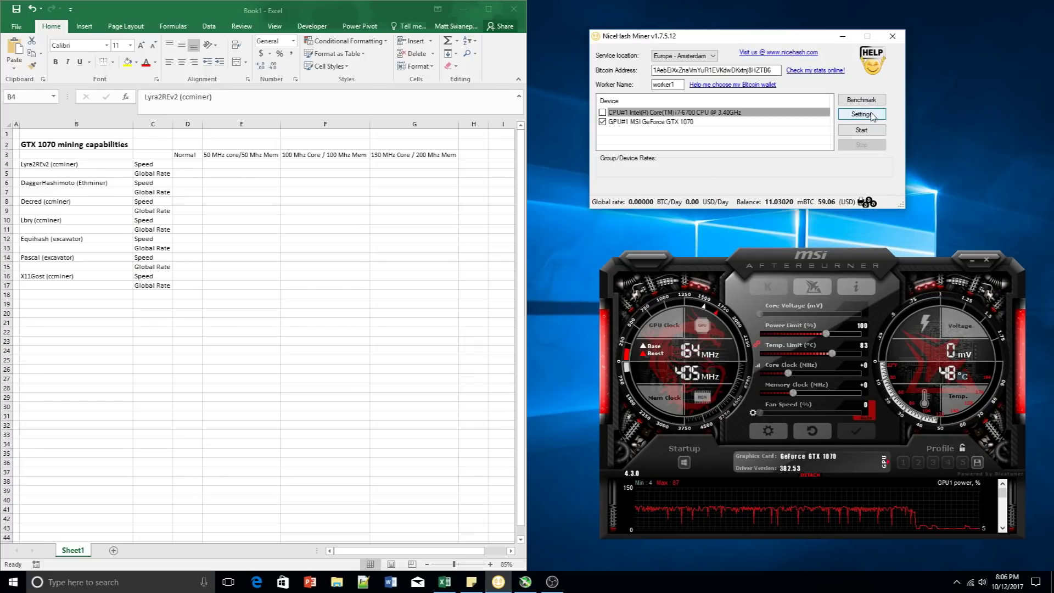
- Start mining Lyra2REv2 in NiceHash Miner and minimize the ccminer console window
click(93, 165)
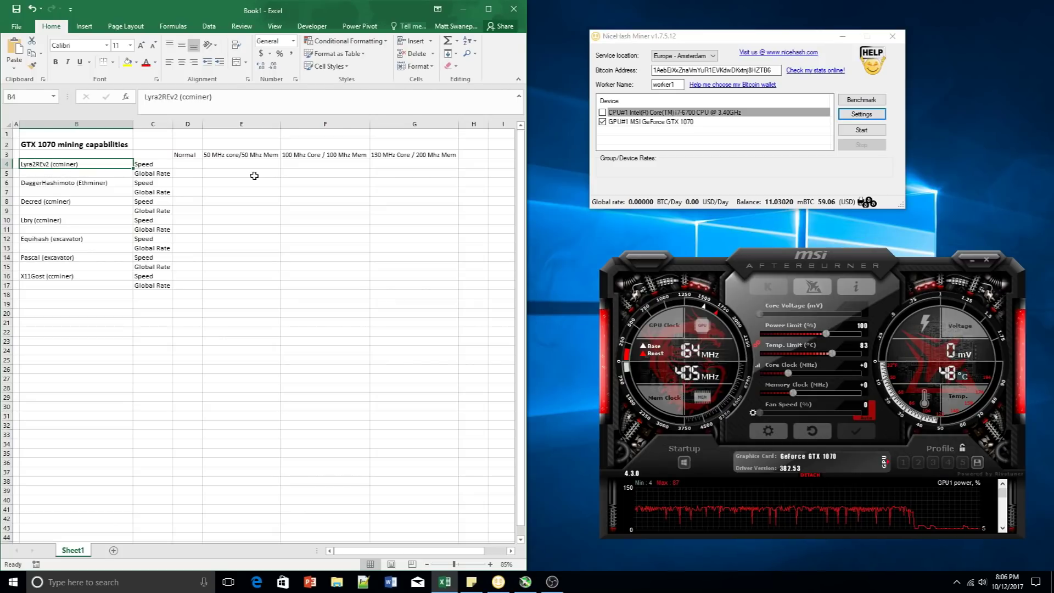
click(870, 131)
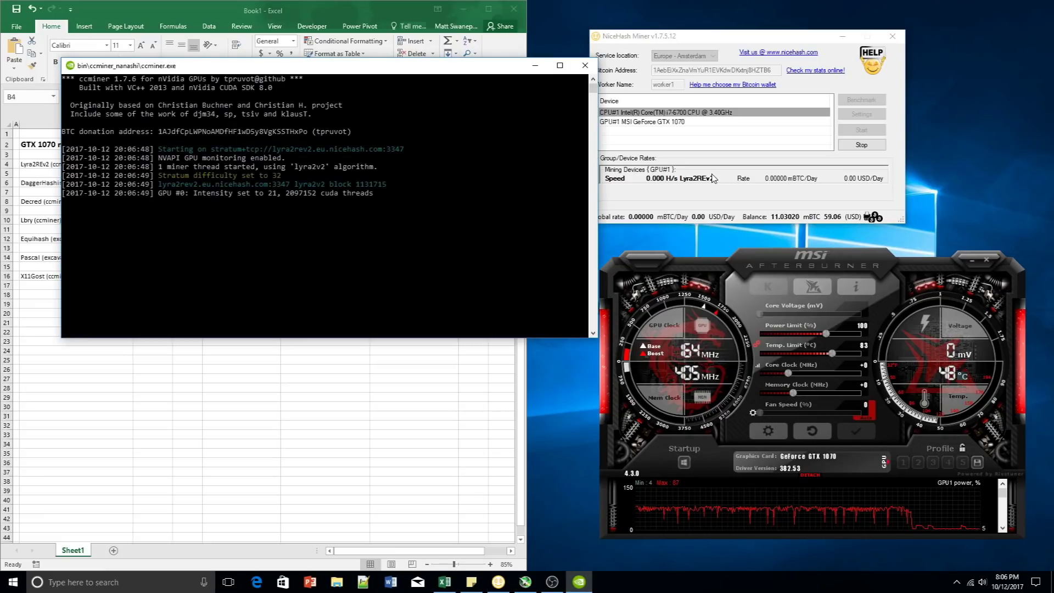
click(536, 65)
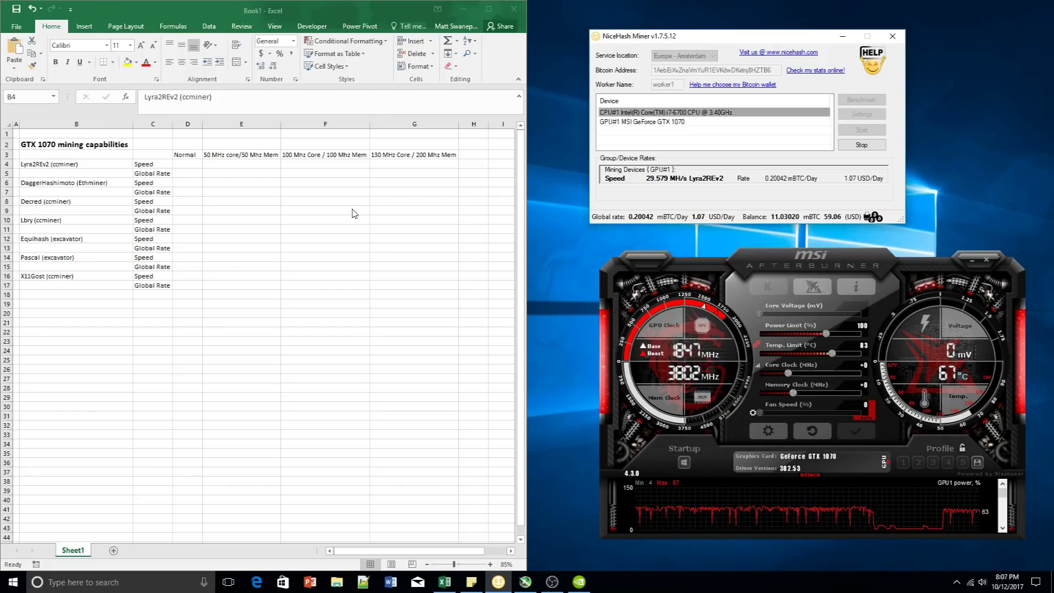
- Stop the OBS recording while the miner keeps running
mouse_move(553, 584)
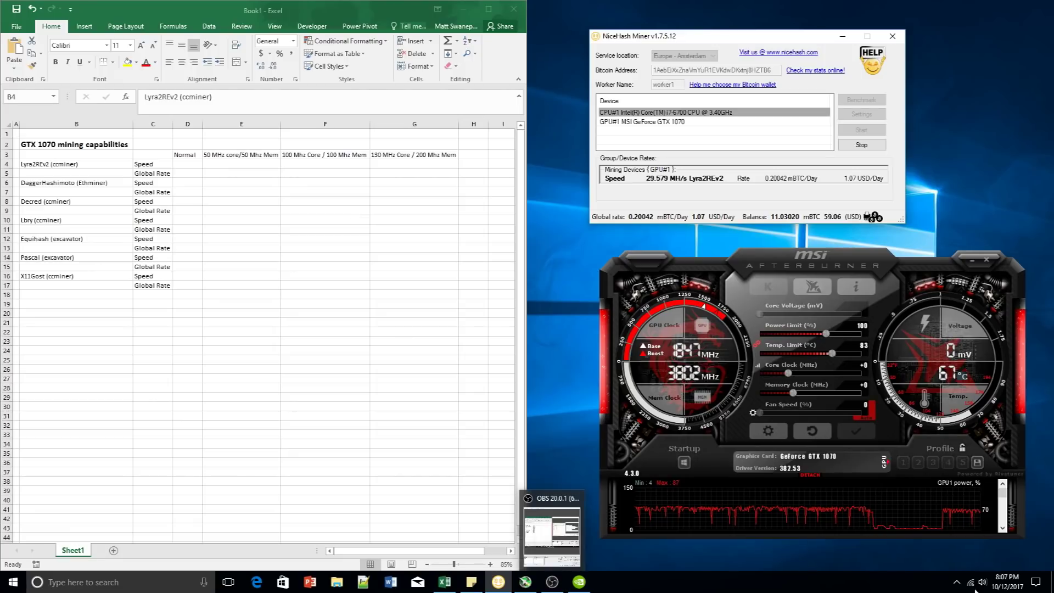
click(957, 582)
right_click(924, 560)
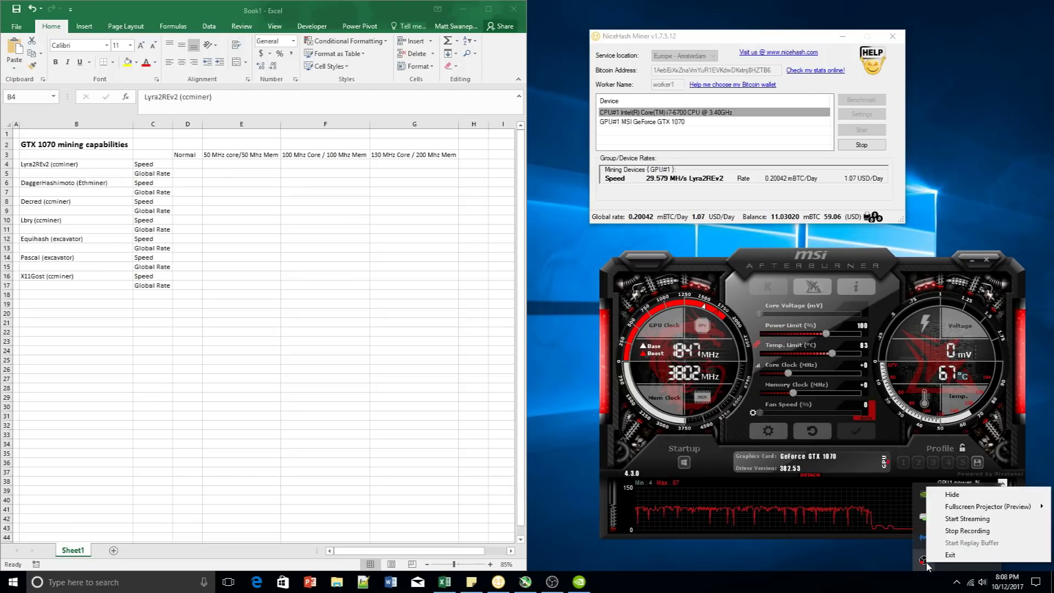
click(967, 531)
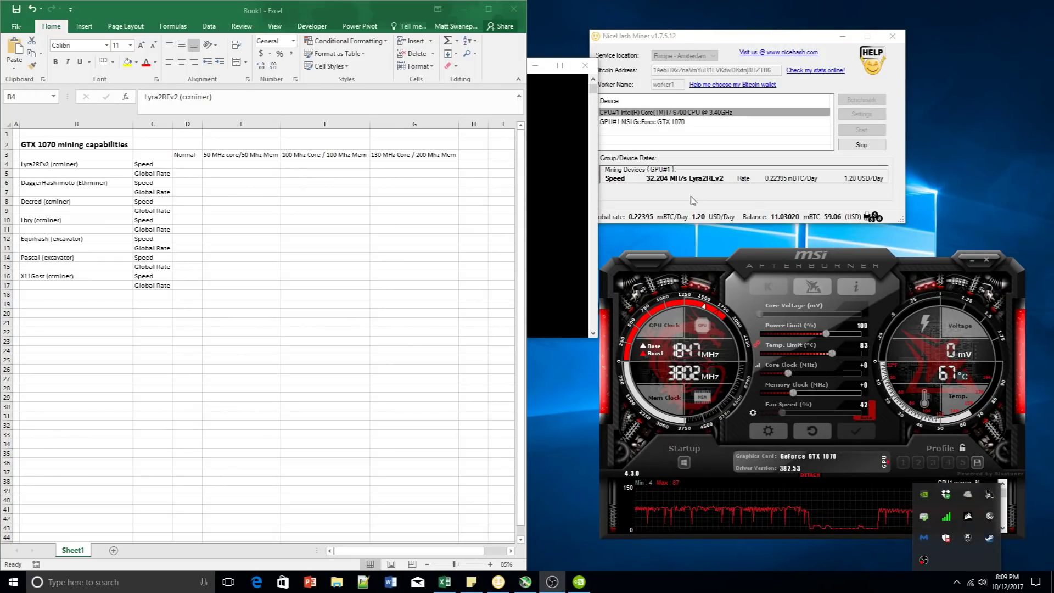
- In the Normal column of the Excel table, enter 32.2 as the Lyra2REv2 speed and 0.22 as its global rate
click(180, 163)
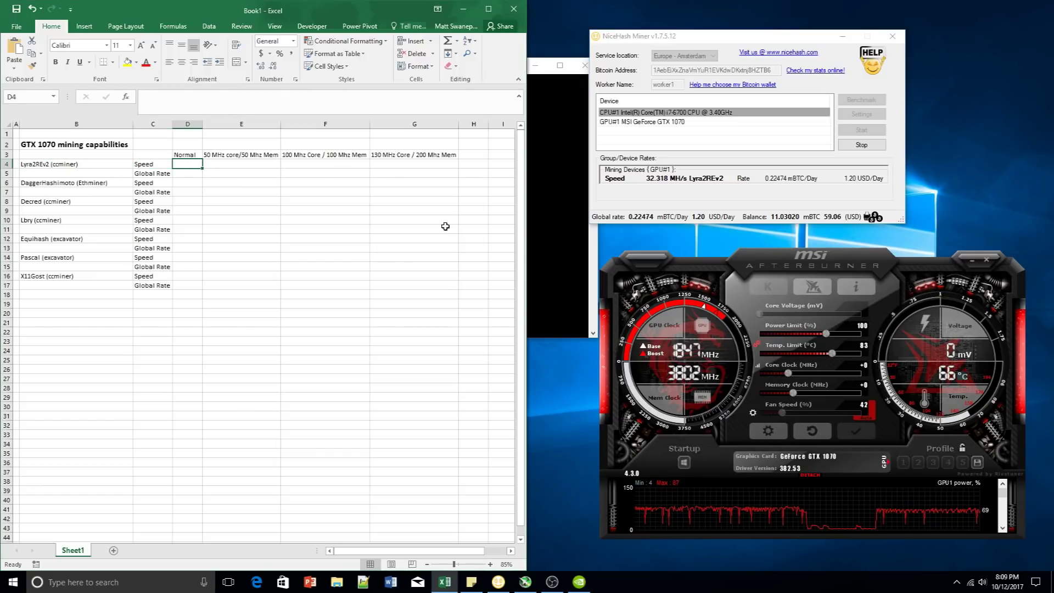
text(32.2)
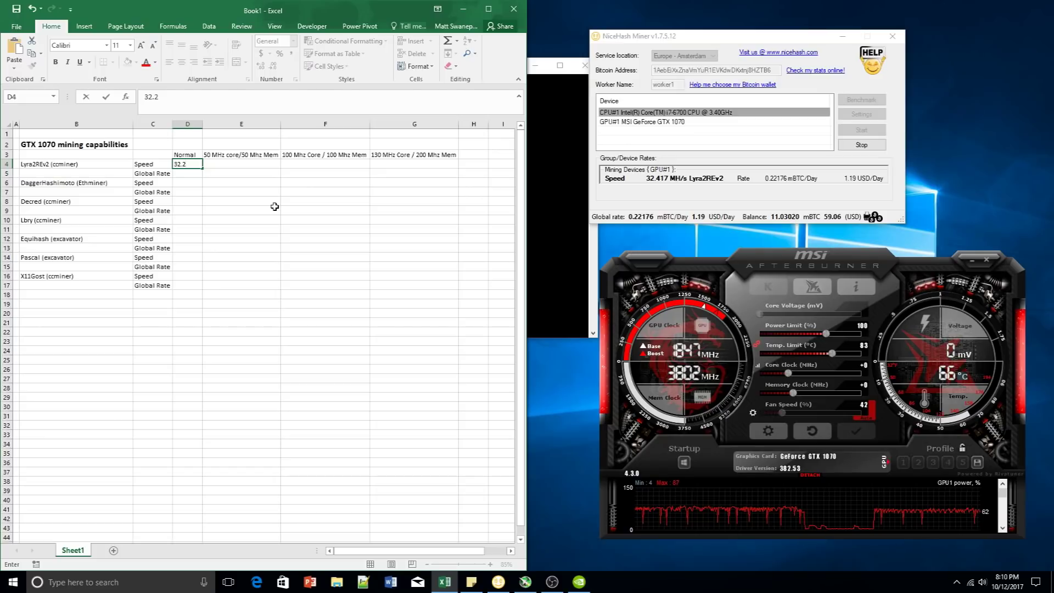
key(Return)
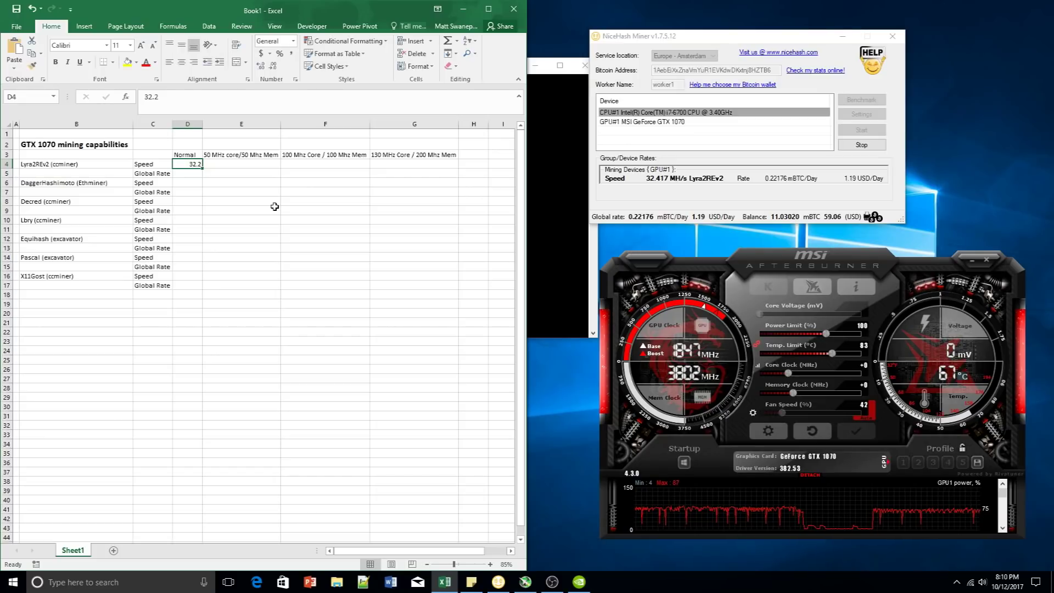
text(0.22)
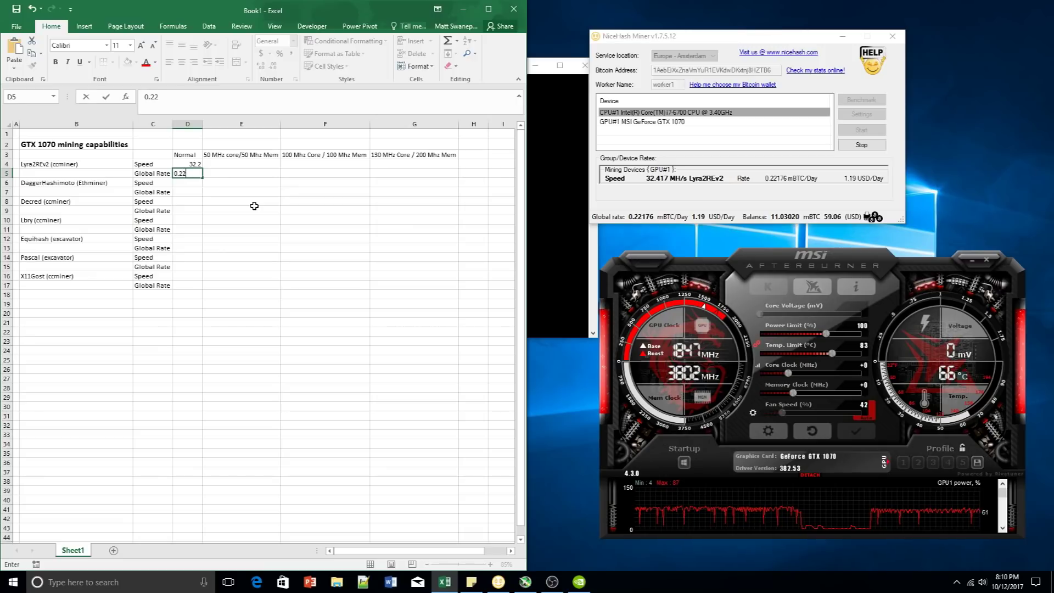
key(Return)
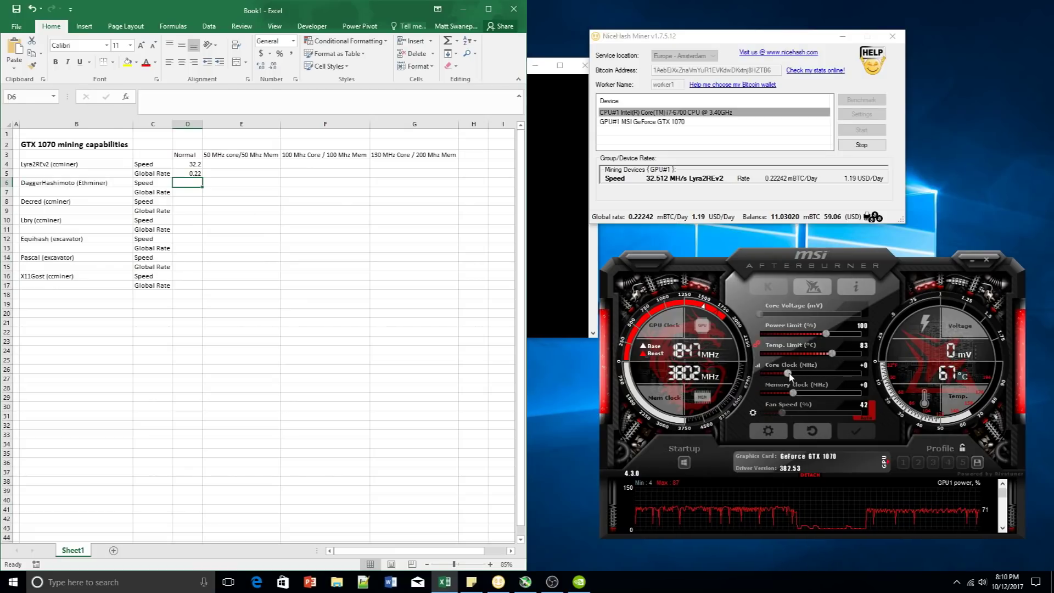
- In MSI Afterburner, try to set the core clock and memory clock offsets to 50 MHz each
drag(792, 374, 794, 375)
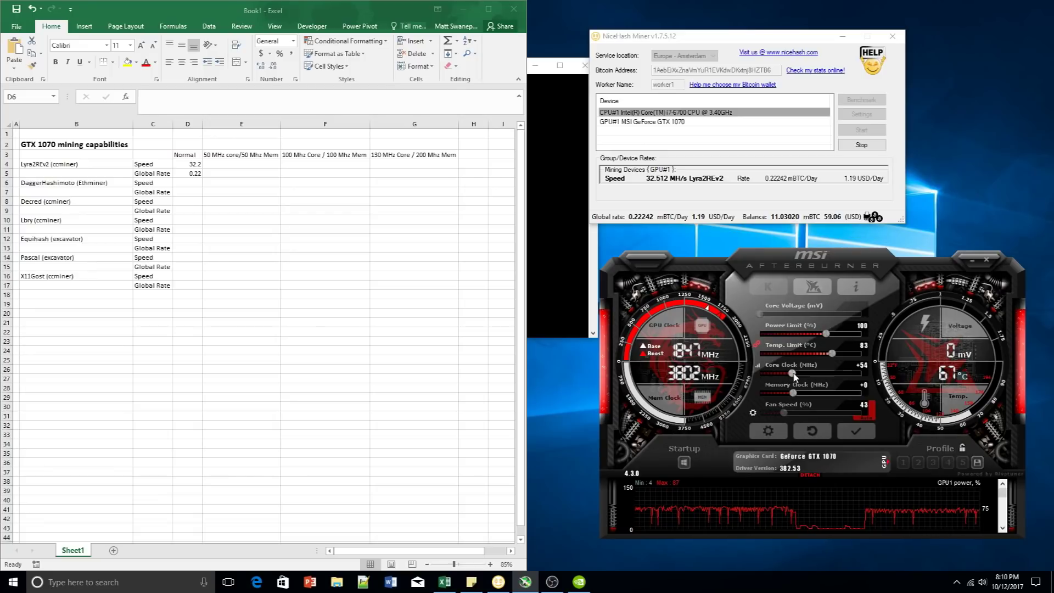
drag(794, 375, 797, 378)
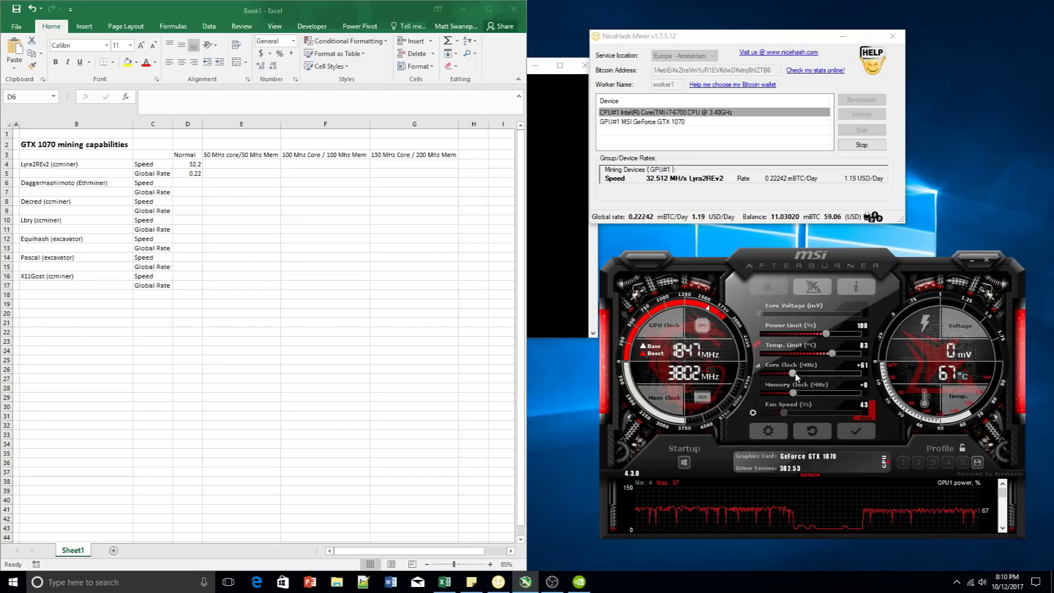
click(864, 367)
text(50)
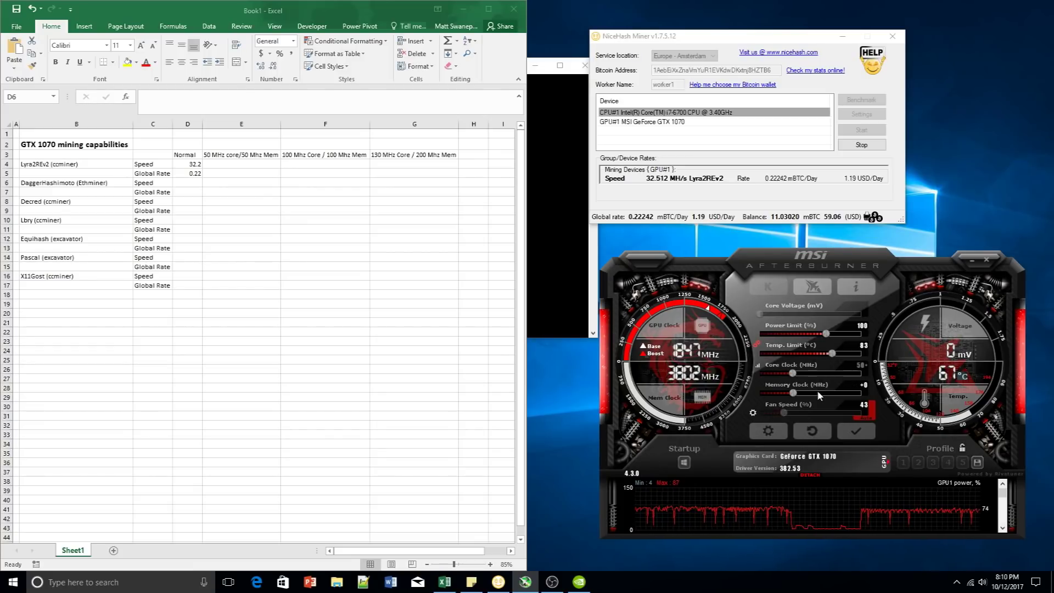
drag(817, 394, 831, 393)
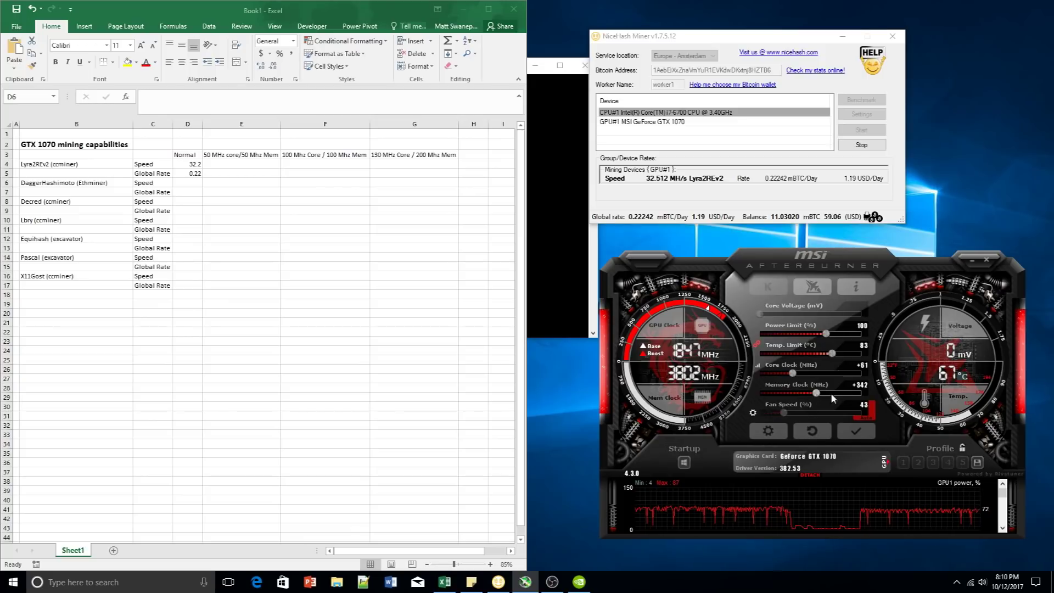
click(865, 384)
text(50)
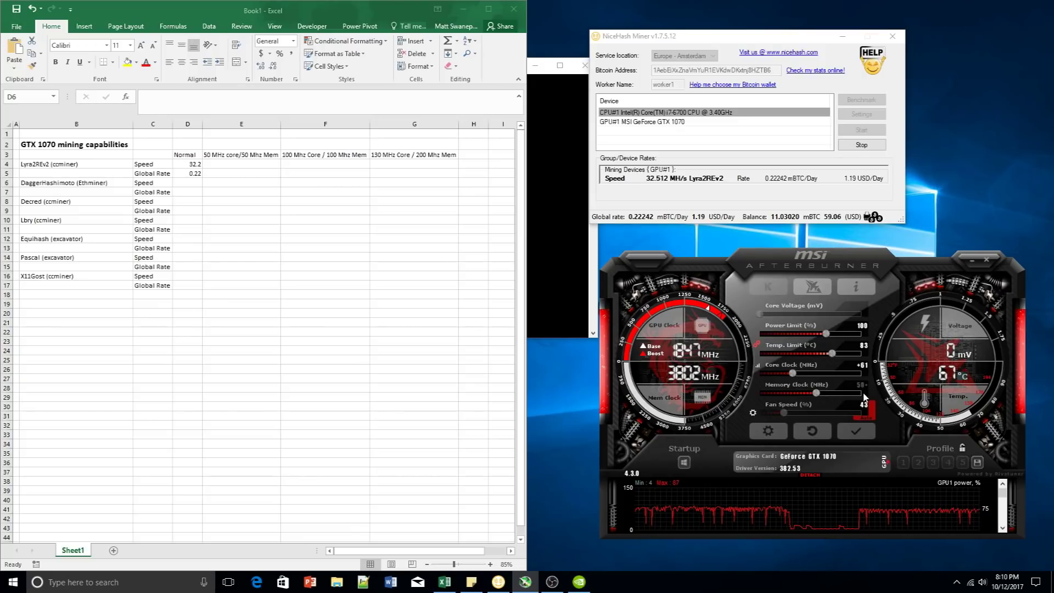
- Try again to enter 50 MHz for the core clock offset and then for the memory clock offset
click(863, 365)
text(55)
key(BackSpace)
text(0)
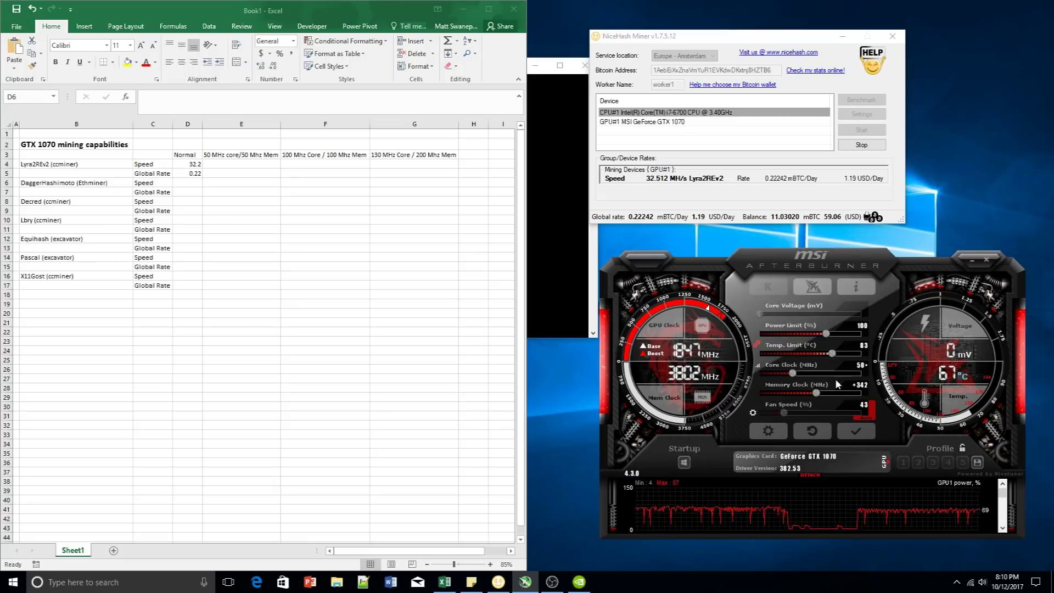
key(Return)
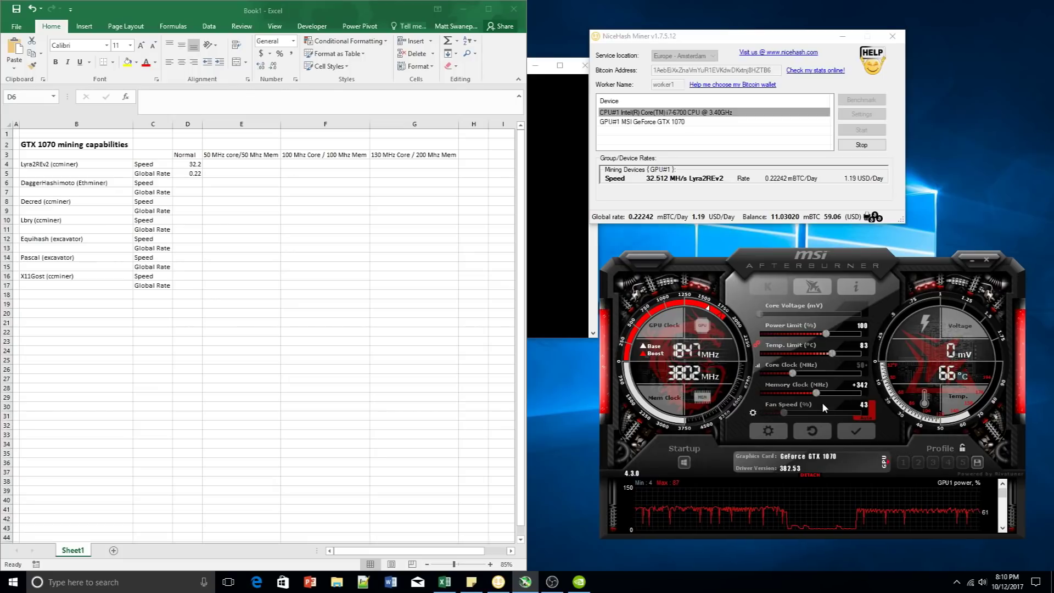
click(863, 384)
text(50)
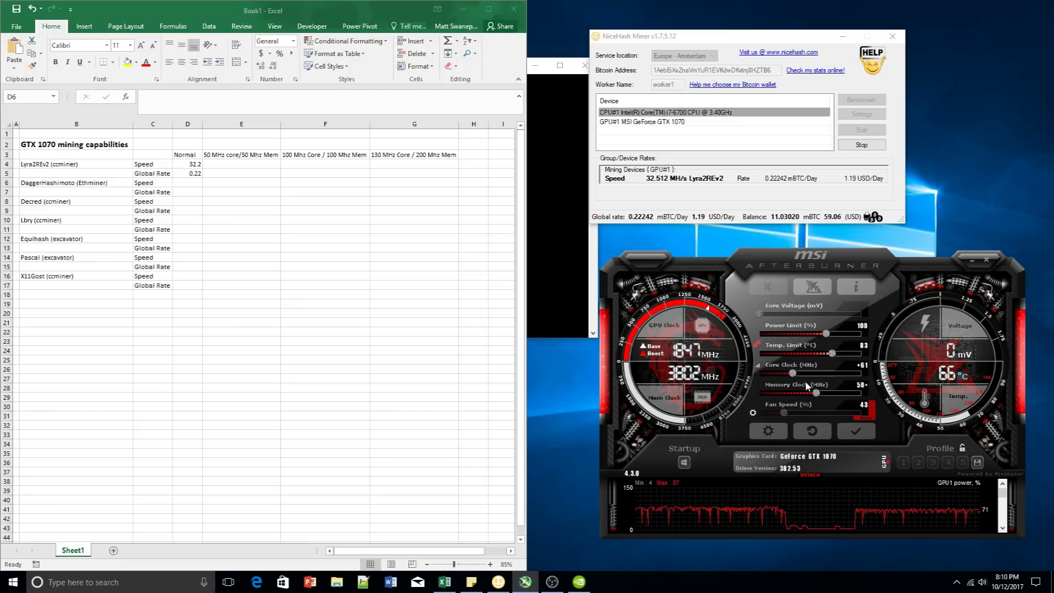
- Set the core clock offset to +54 MHz and the memory clock offset to +50 MHz, and apply the overclock
drag(797, 376, 796, 393)
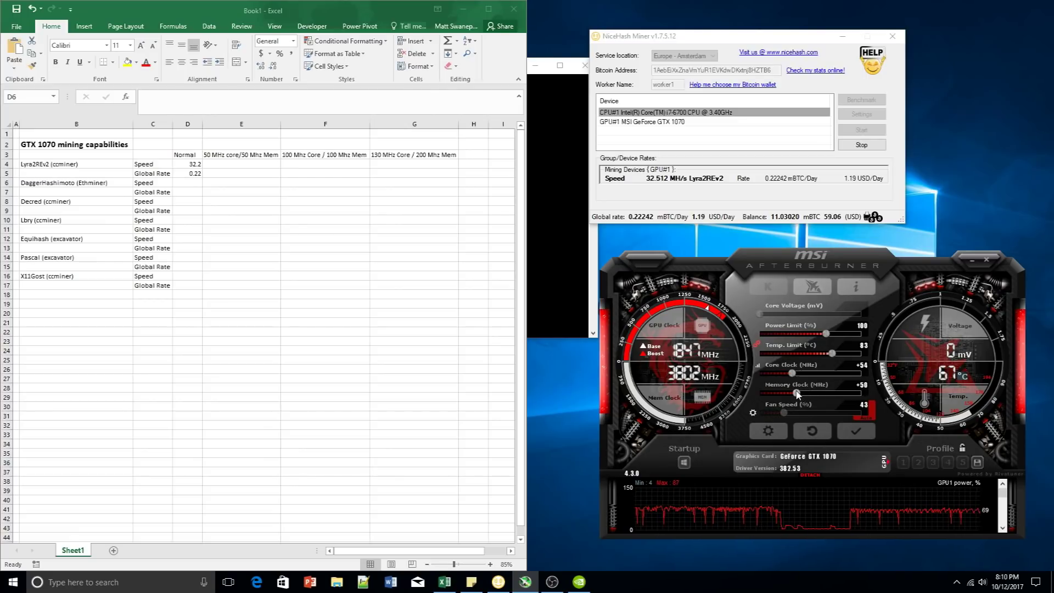
click(854, 432)
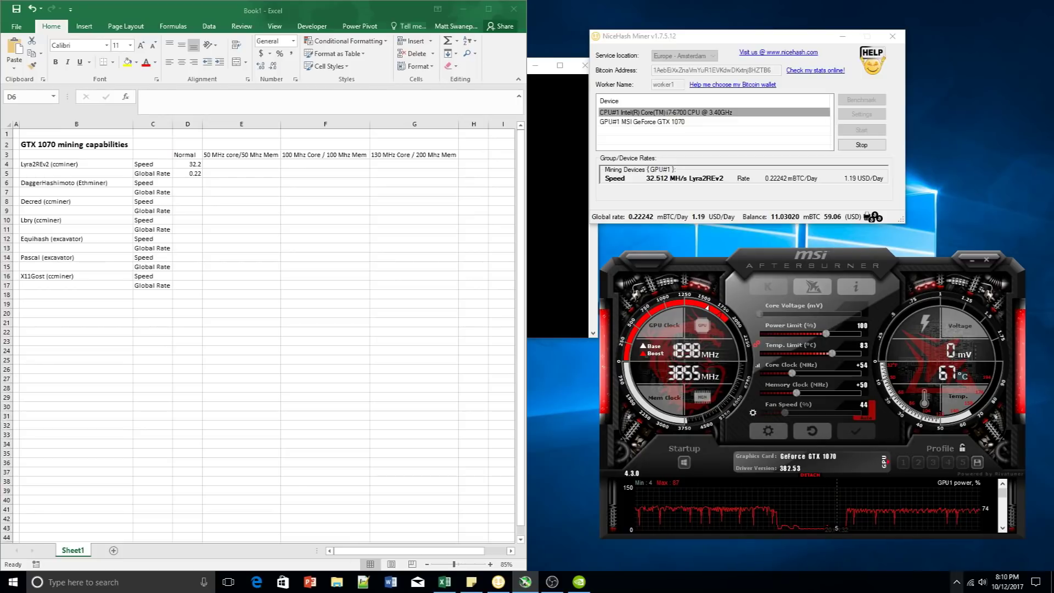
- Stop the OBS recording during the overclocked mining run and minimize the OBS window
click(956, 582)
right_click(924, 560)
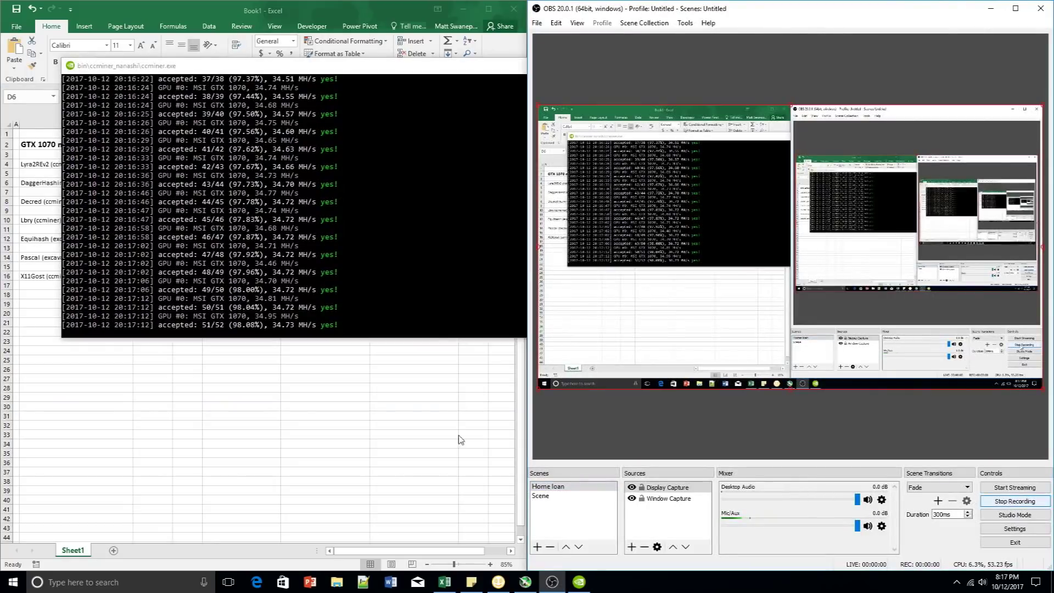
click(991, 9)
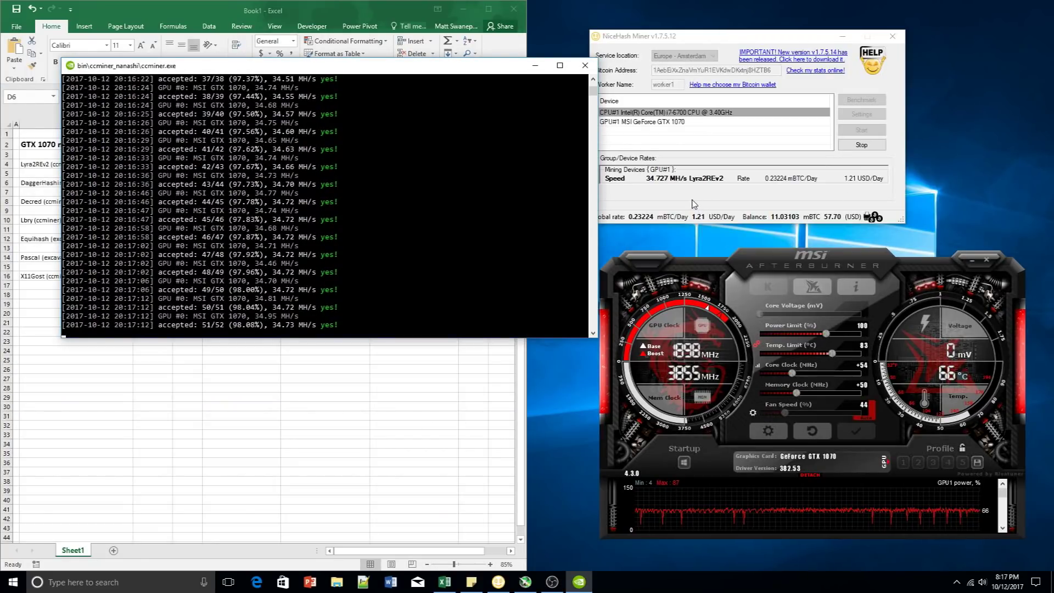
- In the Excel sheet, record the Lyra2REv2 speed of 34.72 and global rate of 0.23 under 50 MHz core/50 MHz memory
click(407, 373)
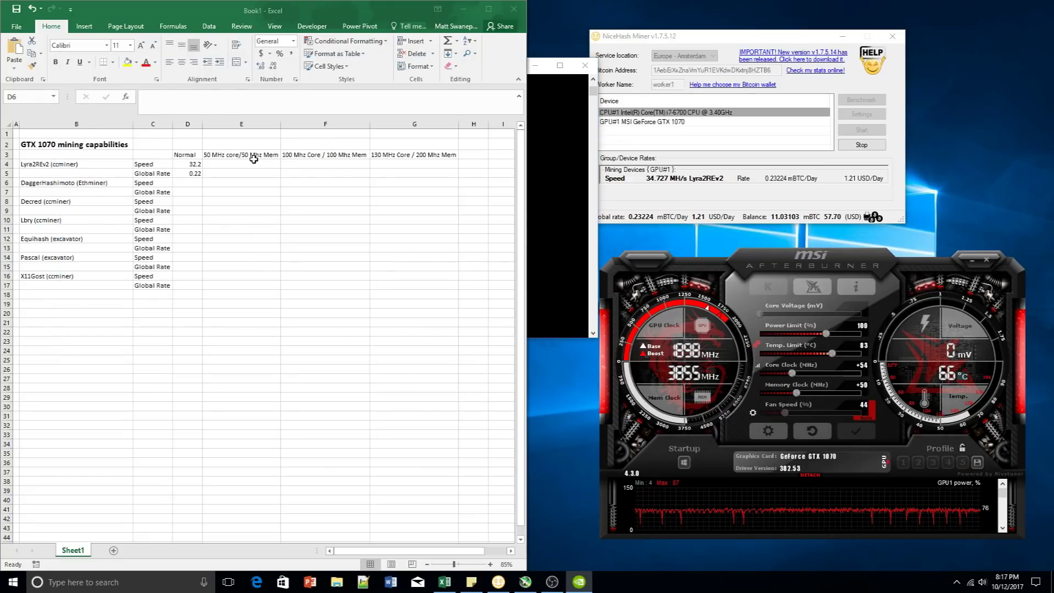
click(245, 164)
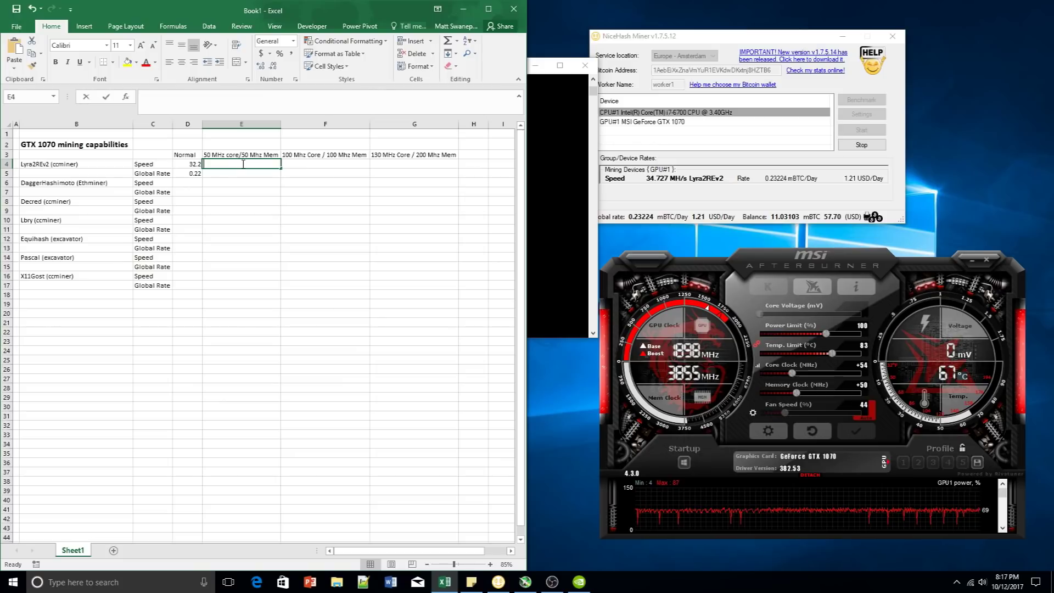
text(34.72)
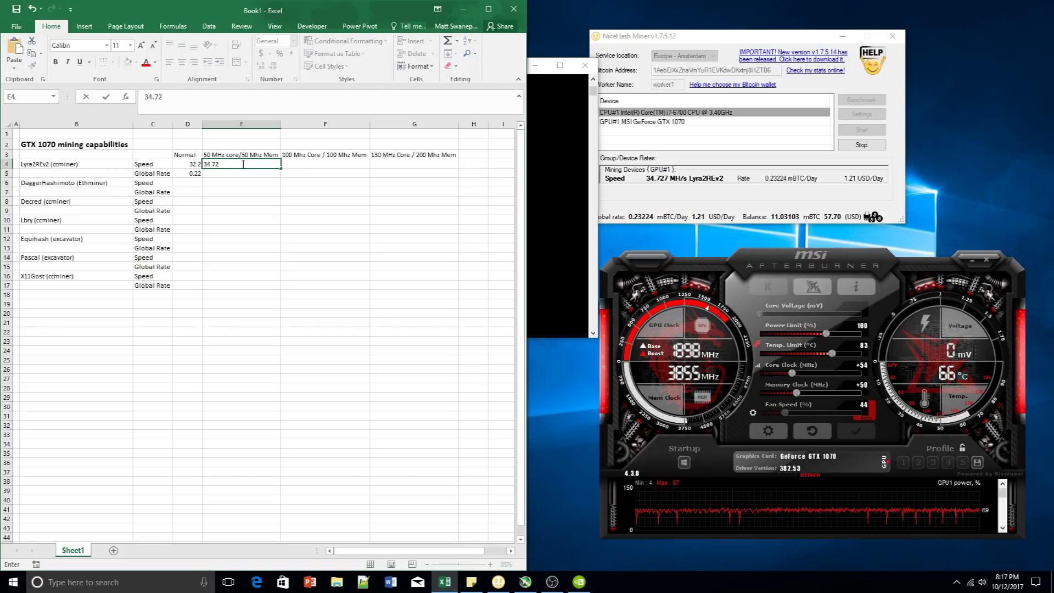
key(Return)
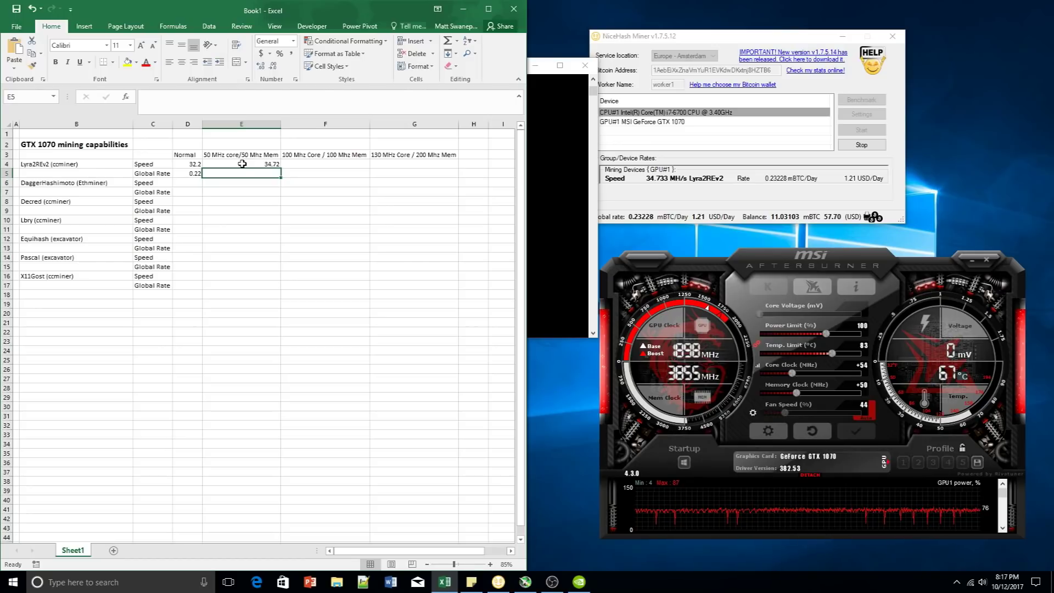
text(0.)
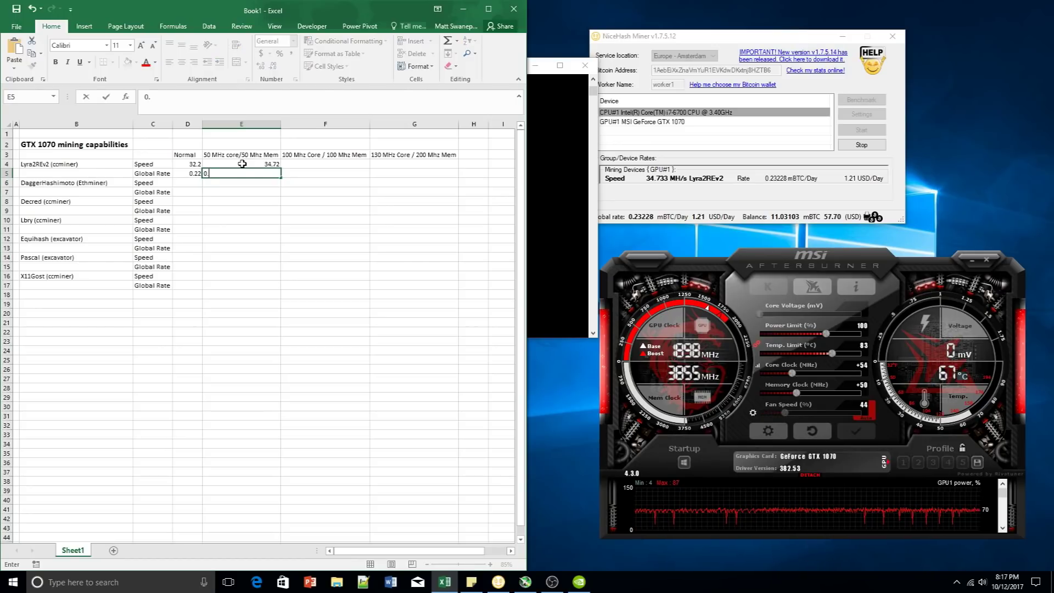
text(23)
key(Return)
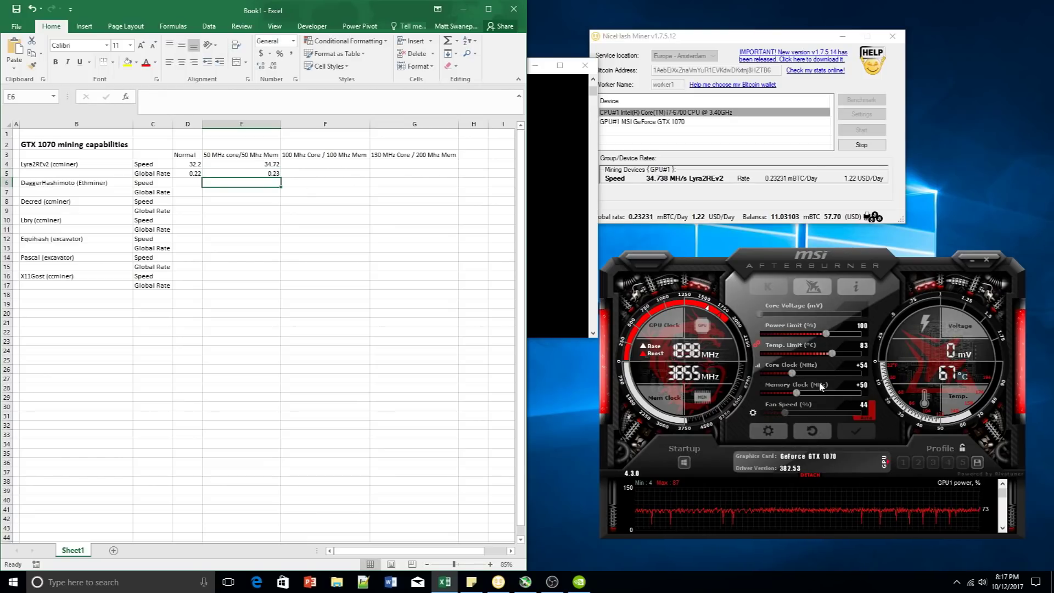
- In MSI Afterburner, set the core clock offset to +99 MHz and the memory clock offset to +106 MHz, and apply them
drag(794, 375, 797, 374)
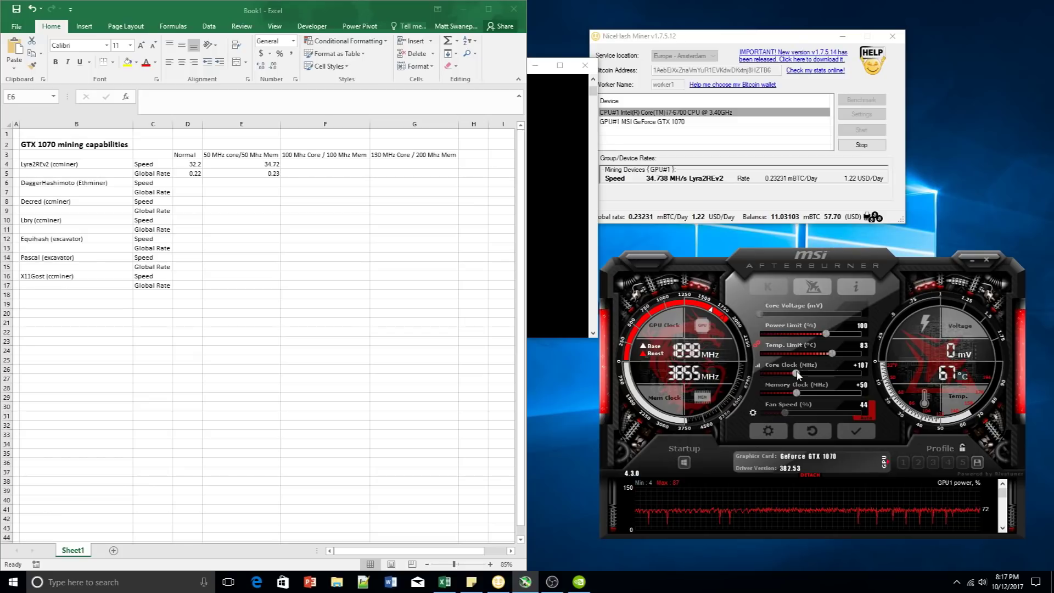
drag(797, 375, 795, 375)
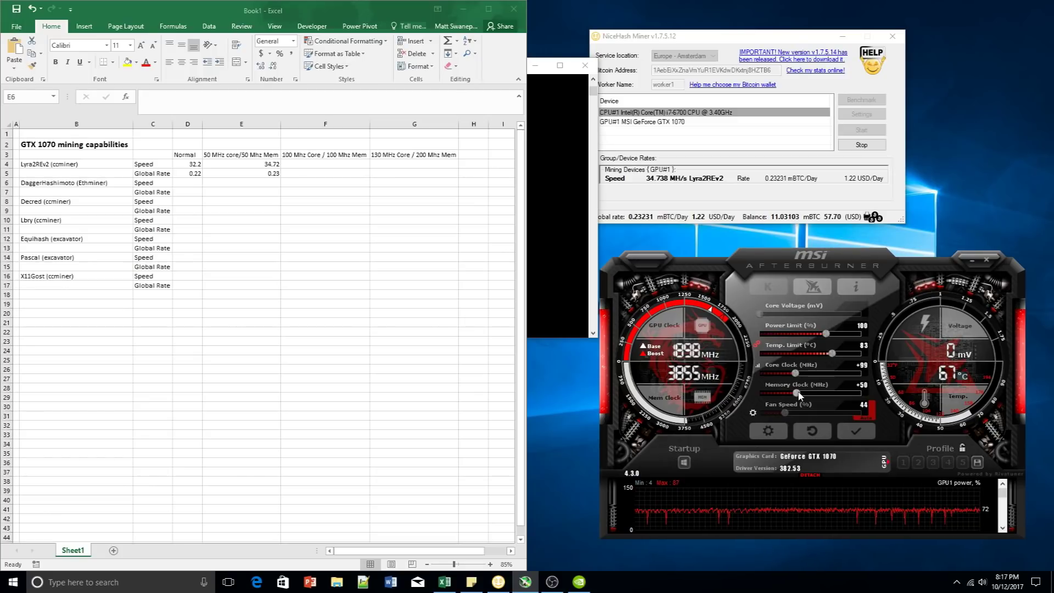
drag(800, 394, 802, 394)
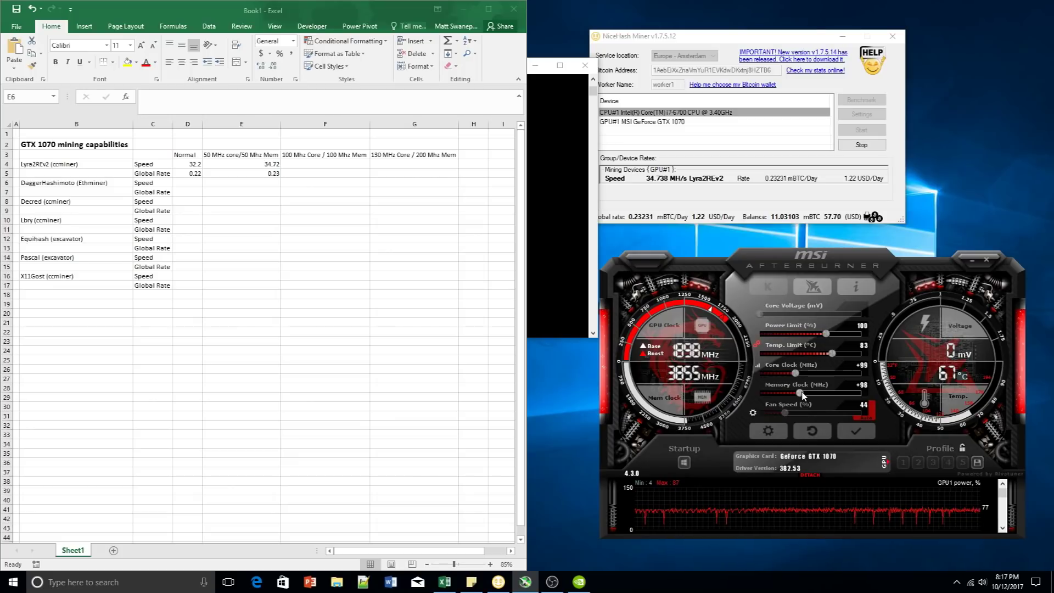
drag(802, 391, 803, 398)
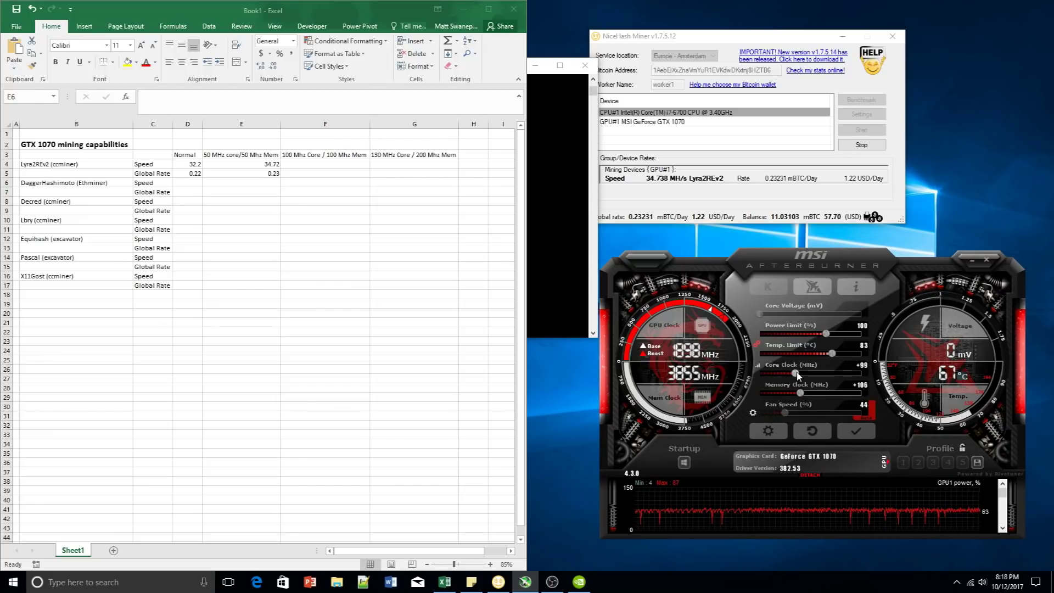
drag(797, 374, 796, 374)
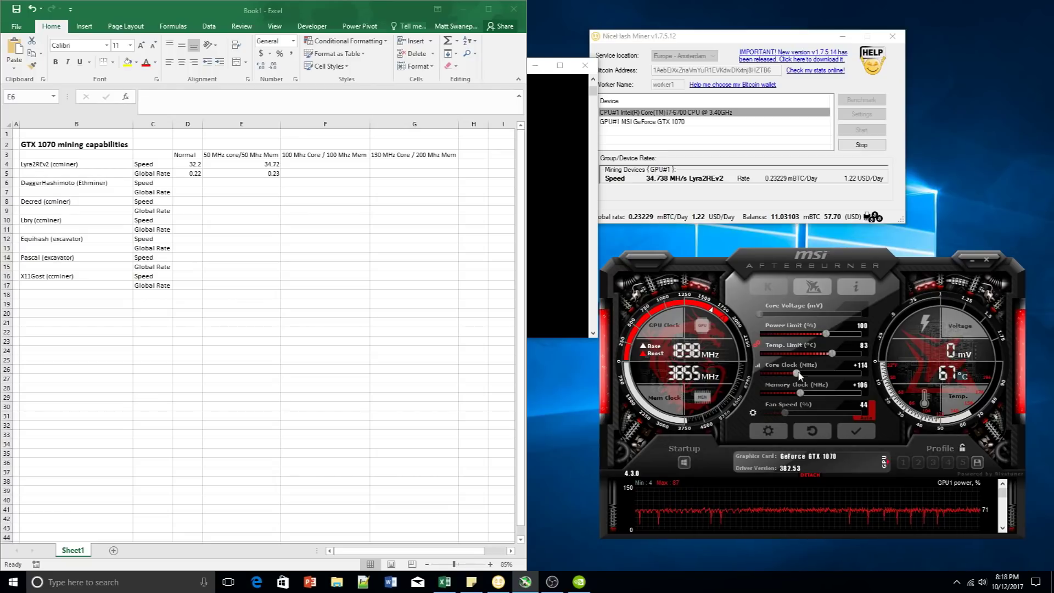
drag(797, 373, 797, 374)
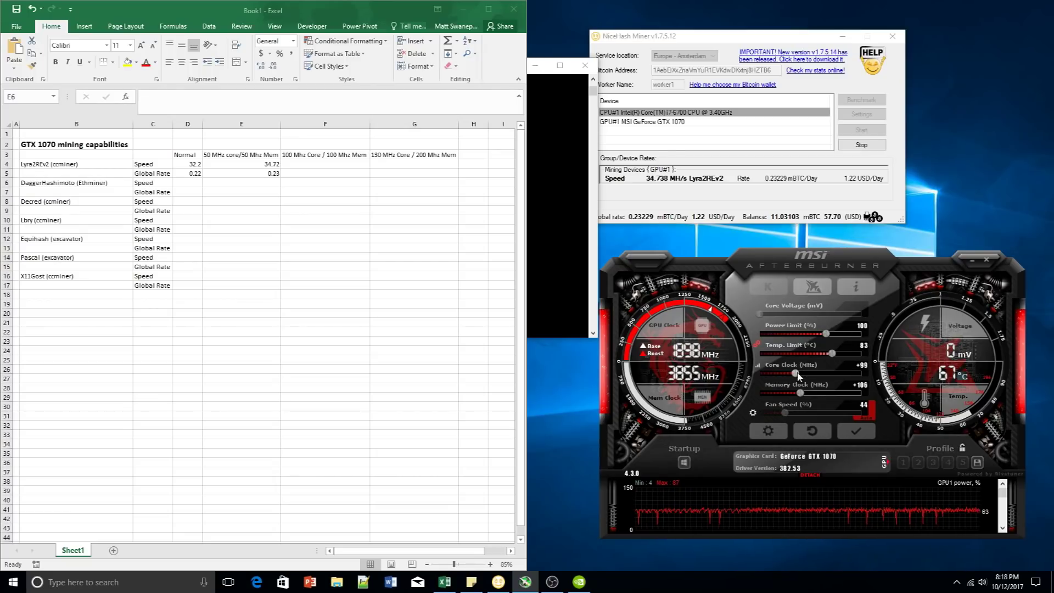
click(852, 428)
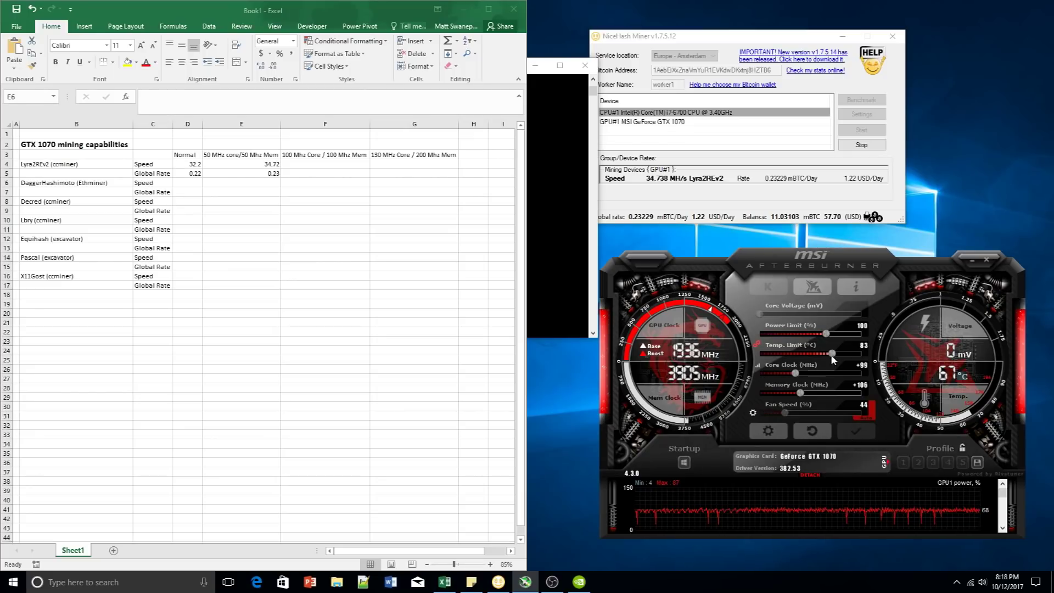
- Select the Lyra2REv2 result cells in Excel's 100 MHz core/100 MHz memory column, then stop the OBS recording and minimize OBS
click(316, 157)
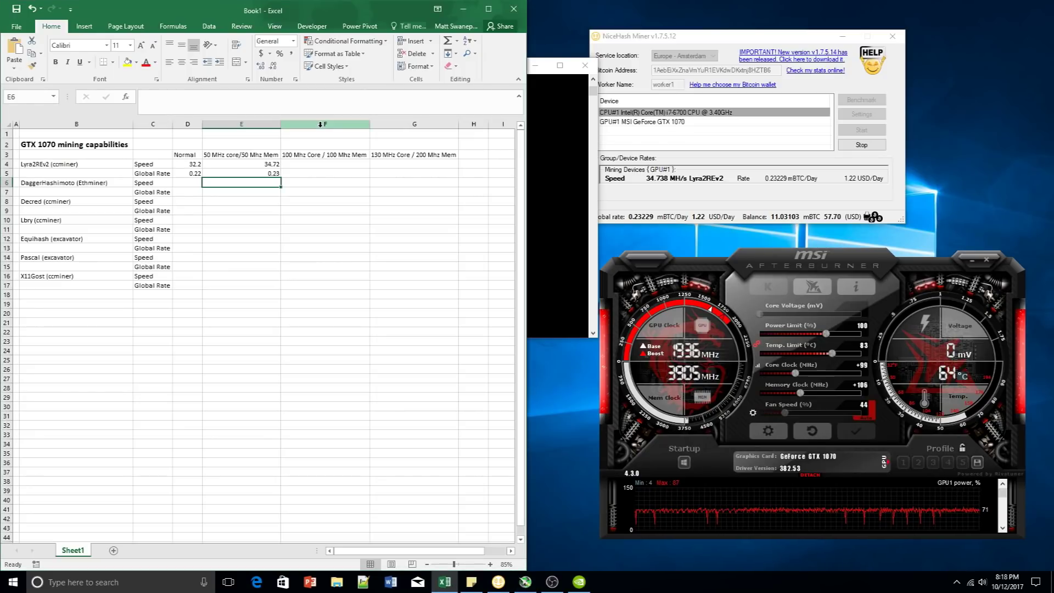
click(318, 157)
drag(318, 165, 318, 176)
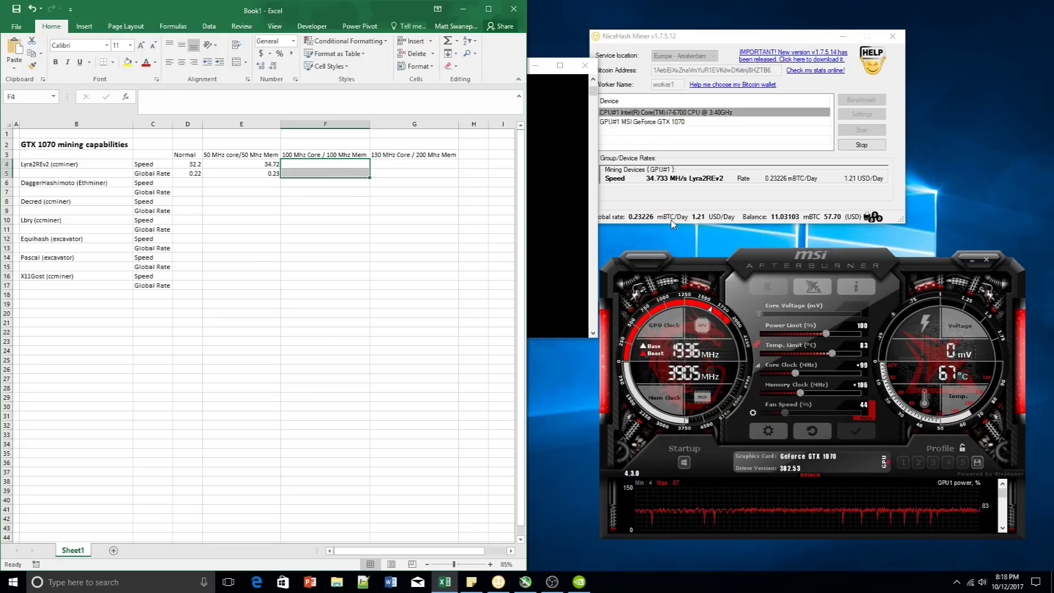
click(957, 582)
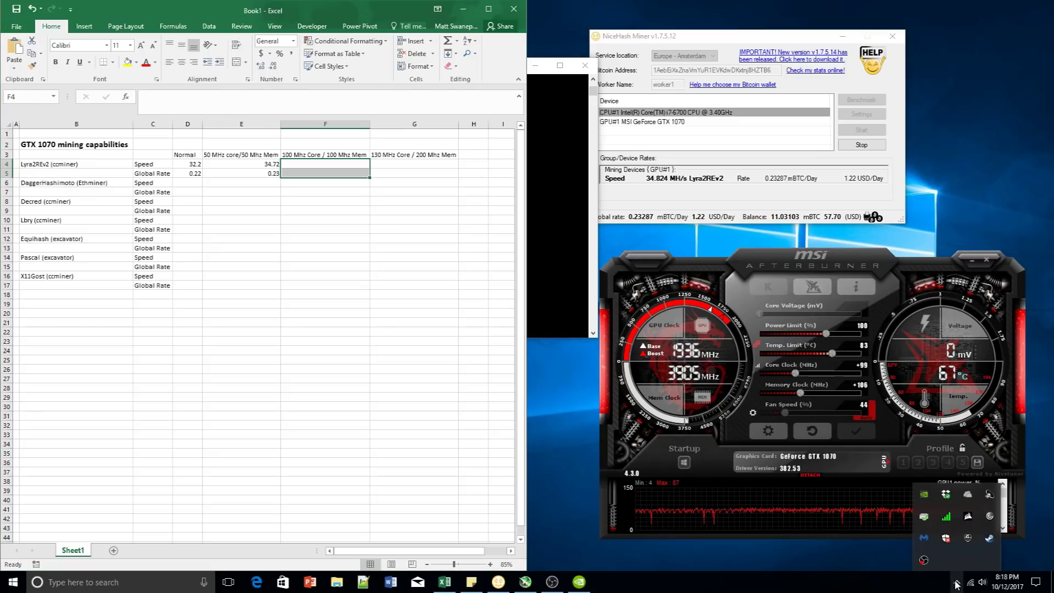
right_click(924, 561)
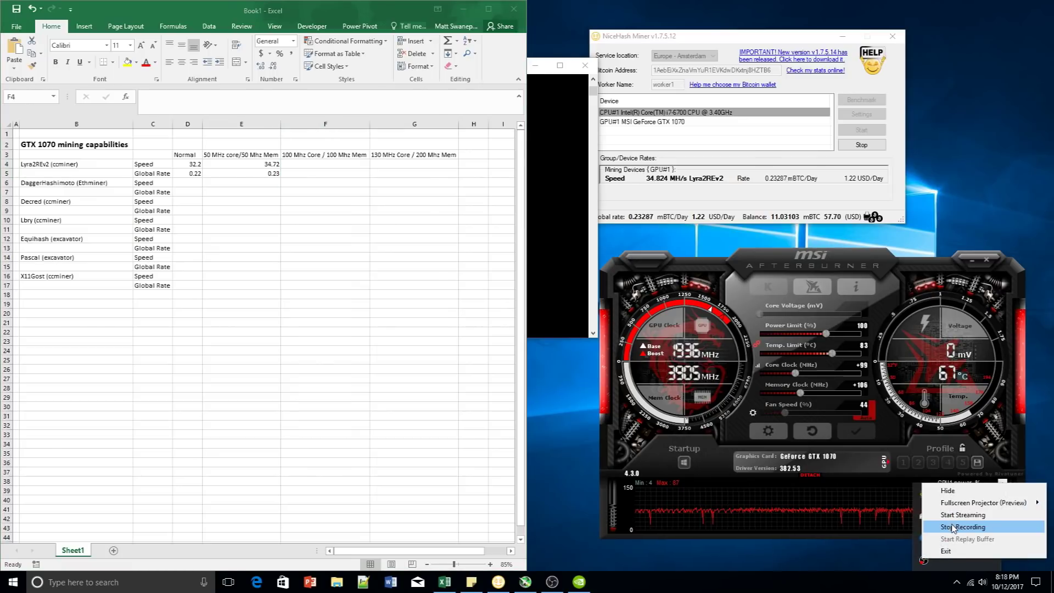
click(953, 524)
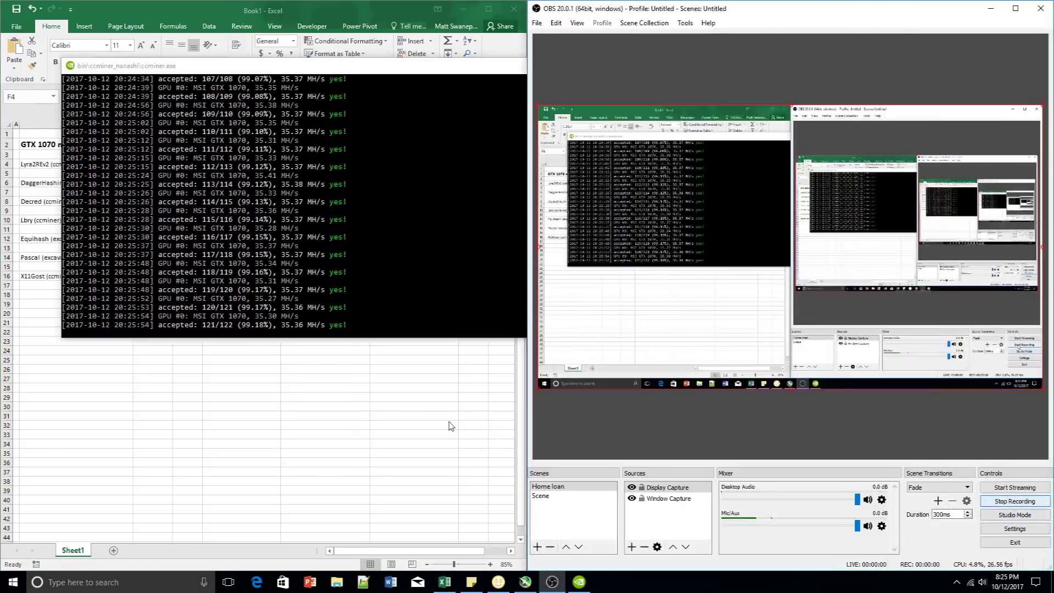
click(991, 8)
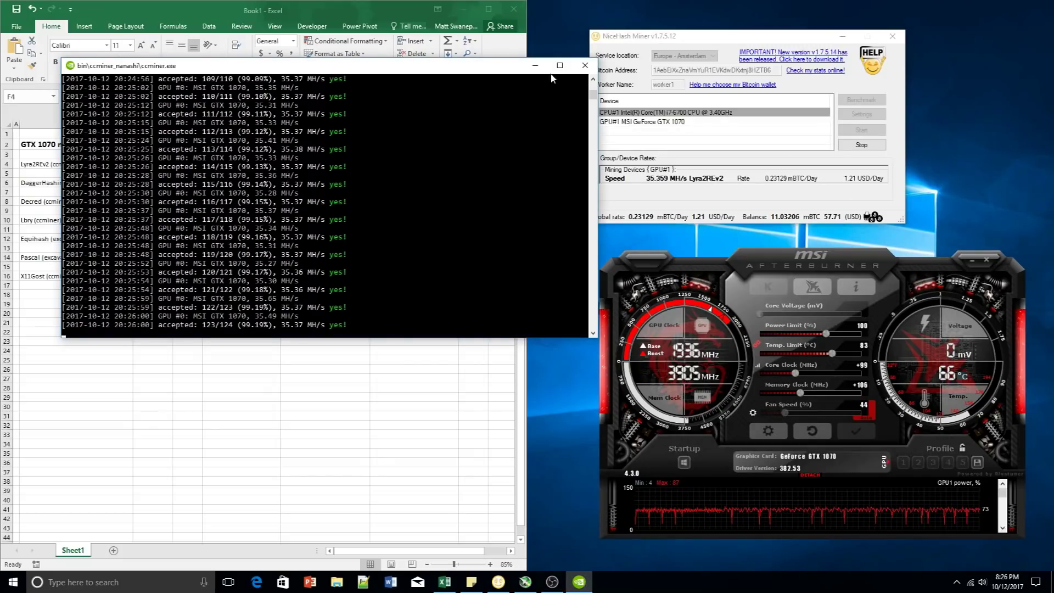
- Minimize the ccminer console and record the Lyra2REv2 speed of 35.37 and global rate of 0.23 under 100 MHz core/100 MHz memory
click(535, 65)
click(323, 163)
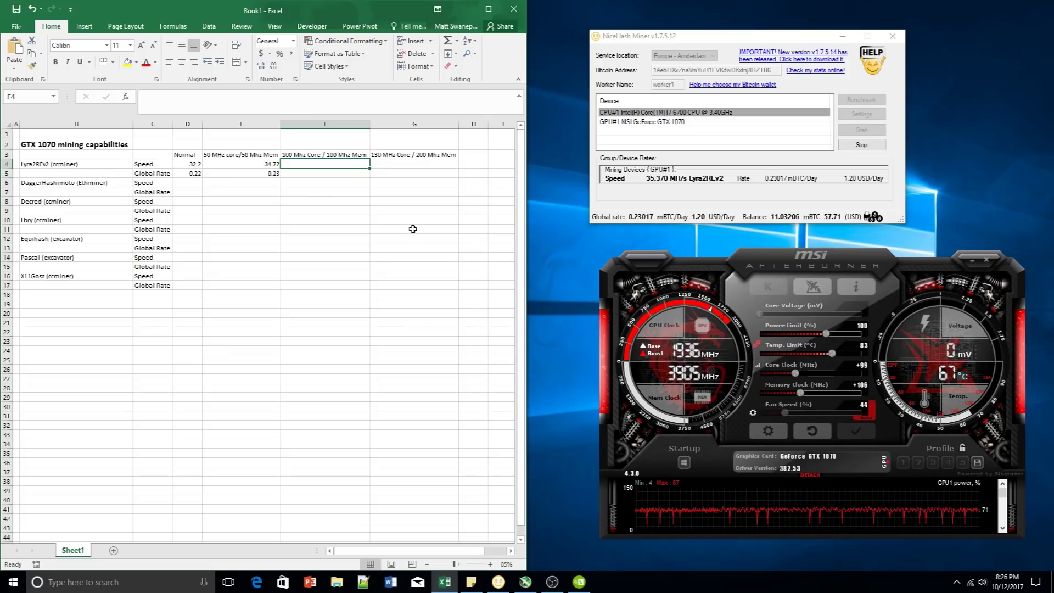
text(35.)
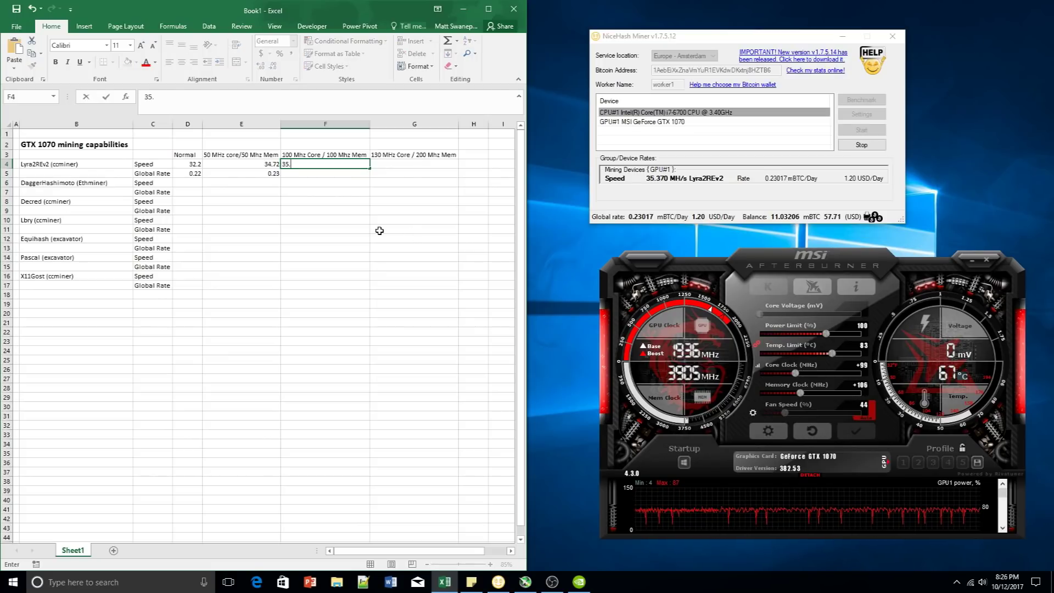
text(37)
key(Return)
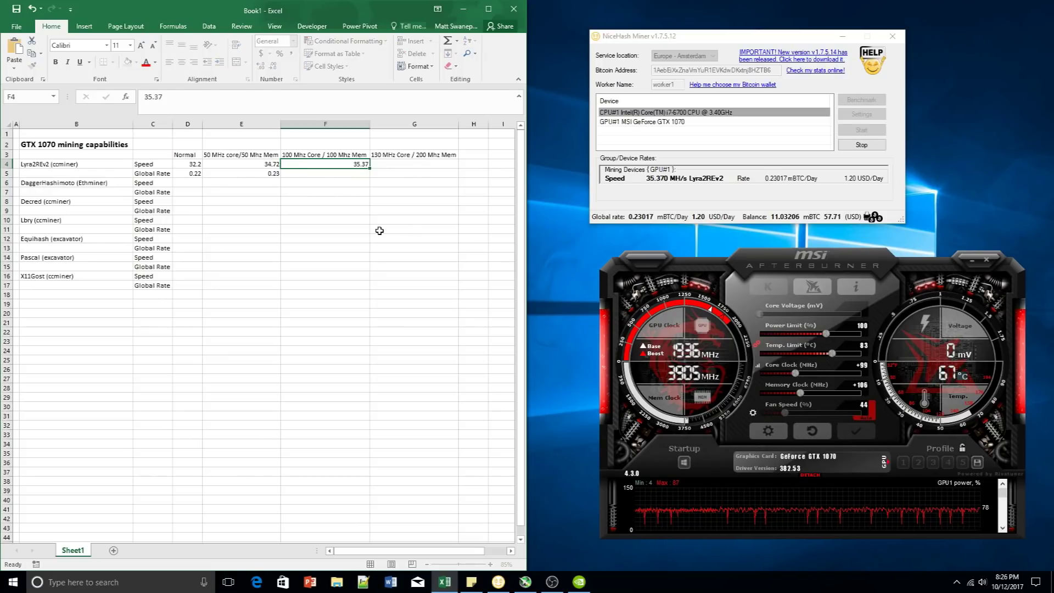
text(0.23)
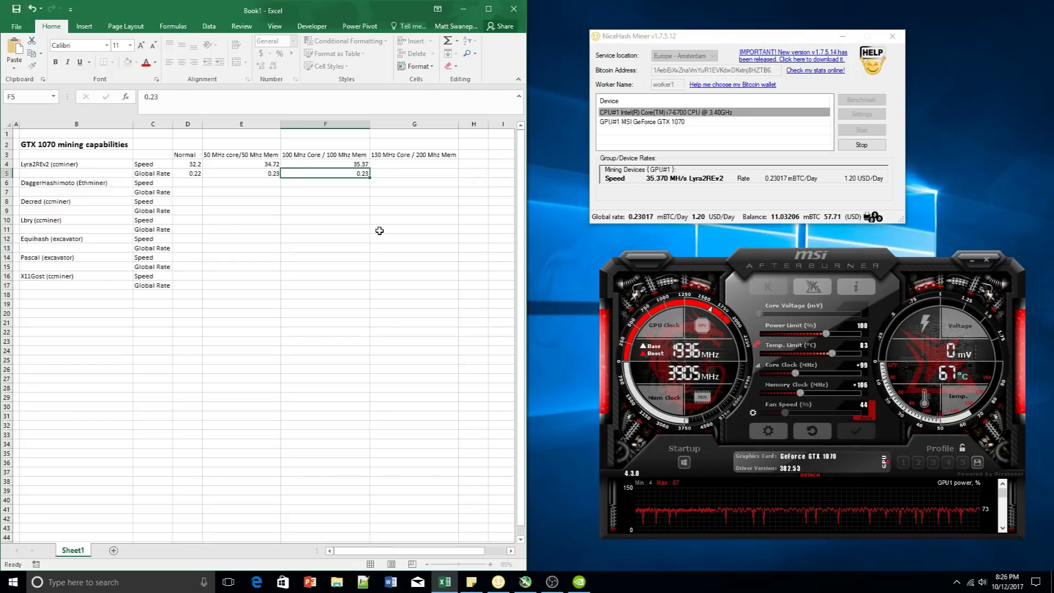
key(Return)
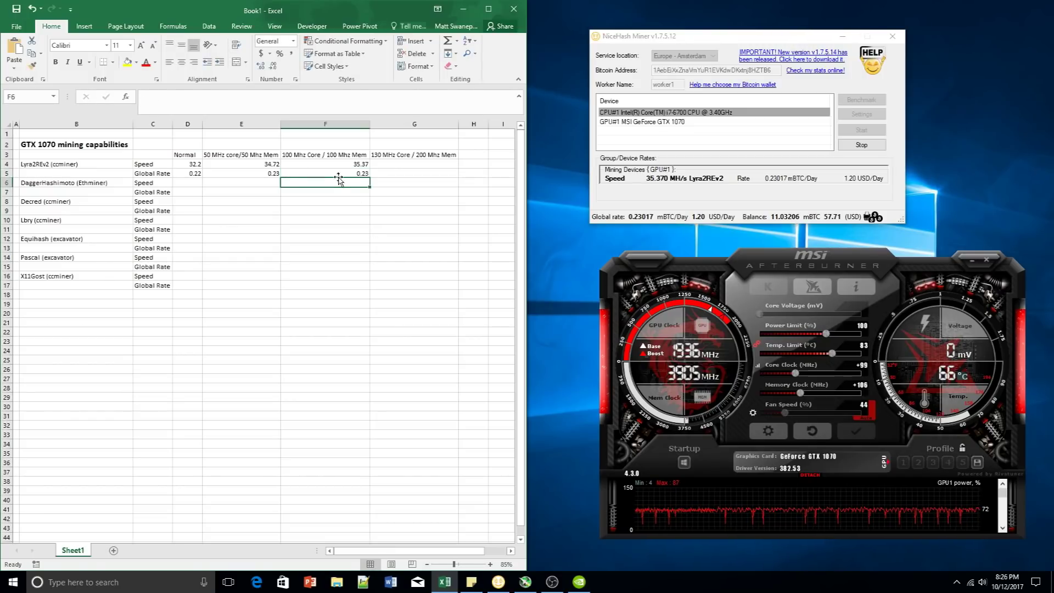
click(272, 174)
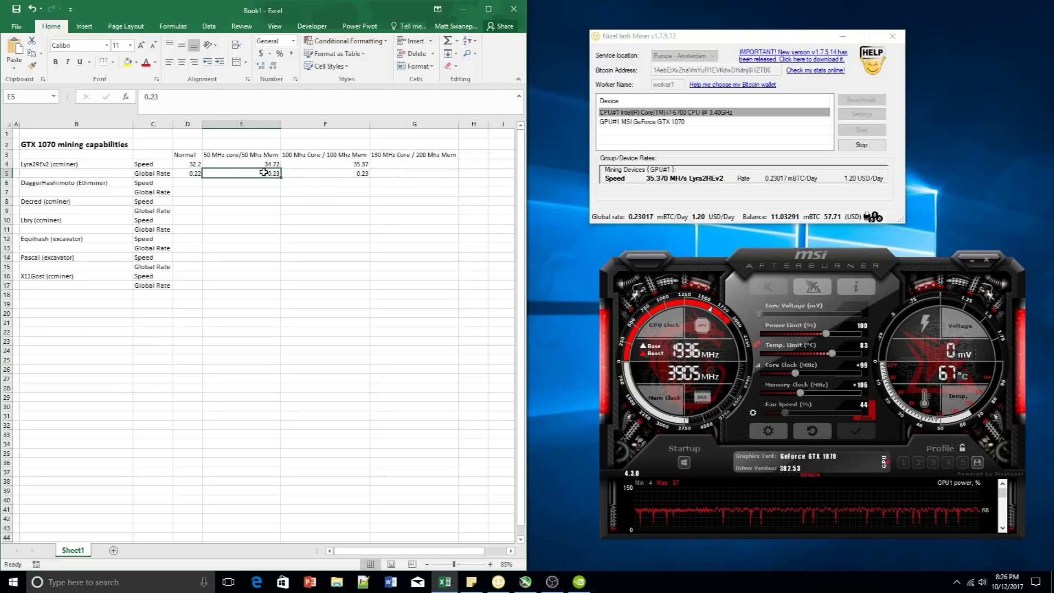
click(404, 171)
click(354, 173)
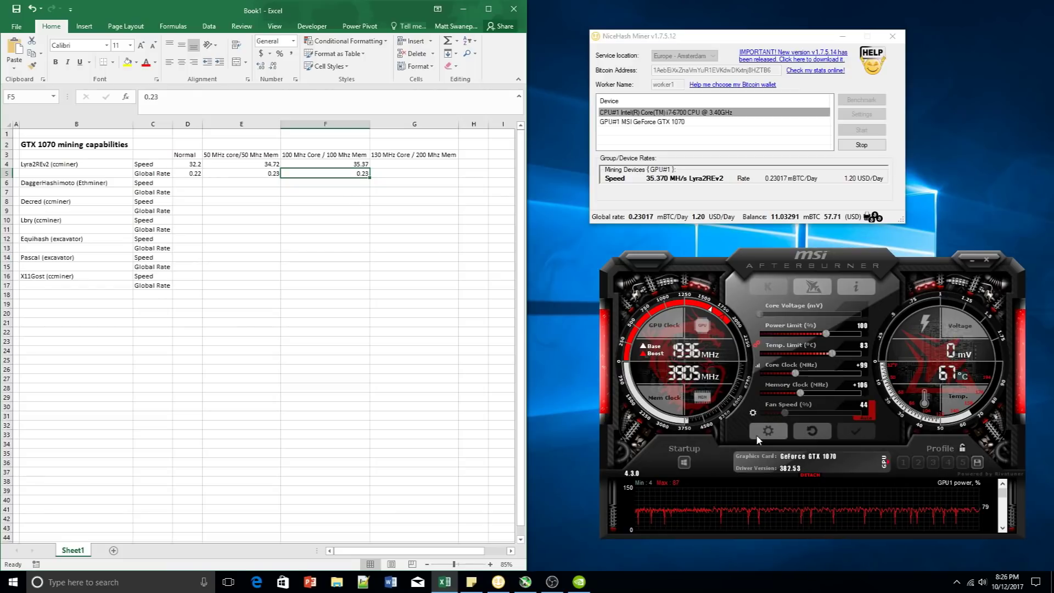
click(419, 164)
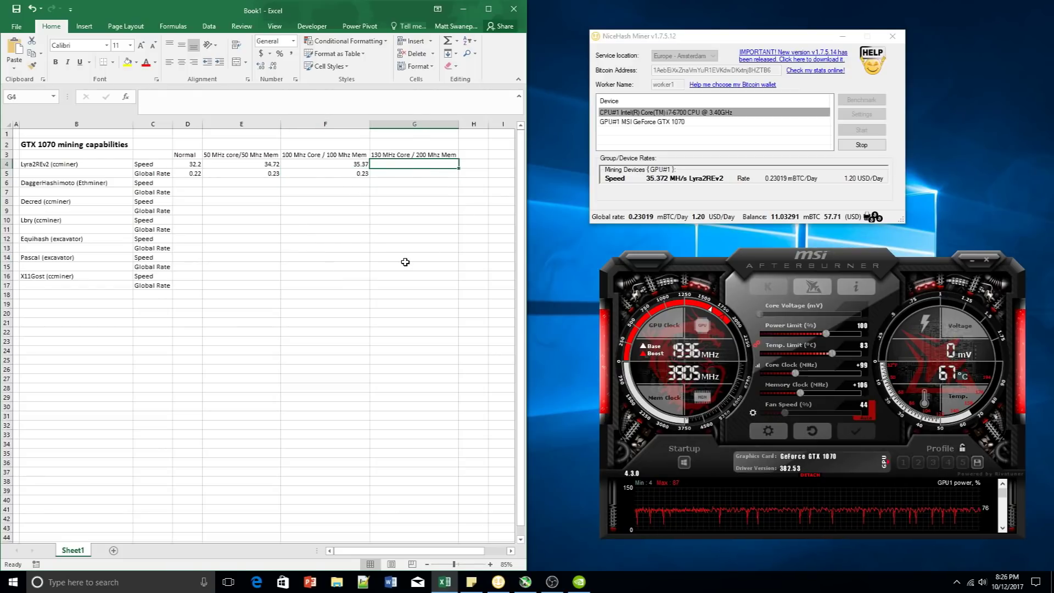
- In MSI Afterburner, apply a +129 MHz core clock and +204 MHz memory clock offset, and shift its window slightly to the left
drag(795, 373, 808, 394)
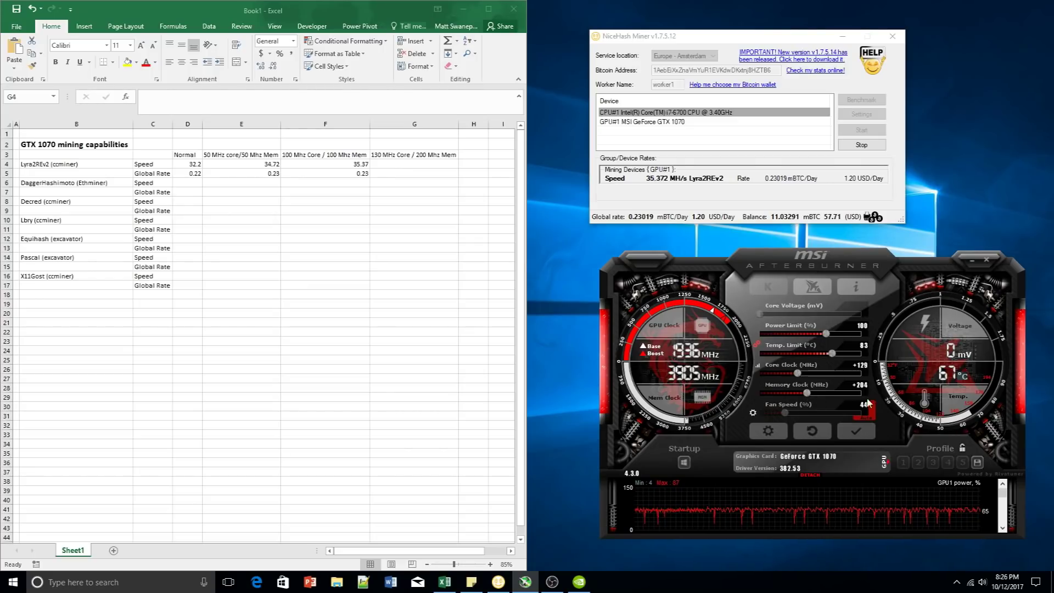
click(854, 437)
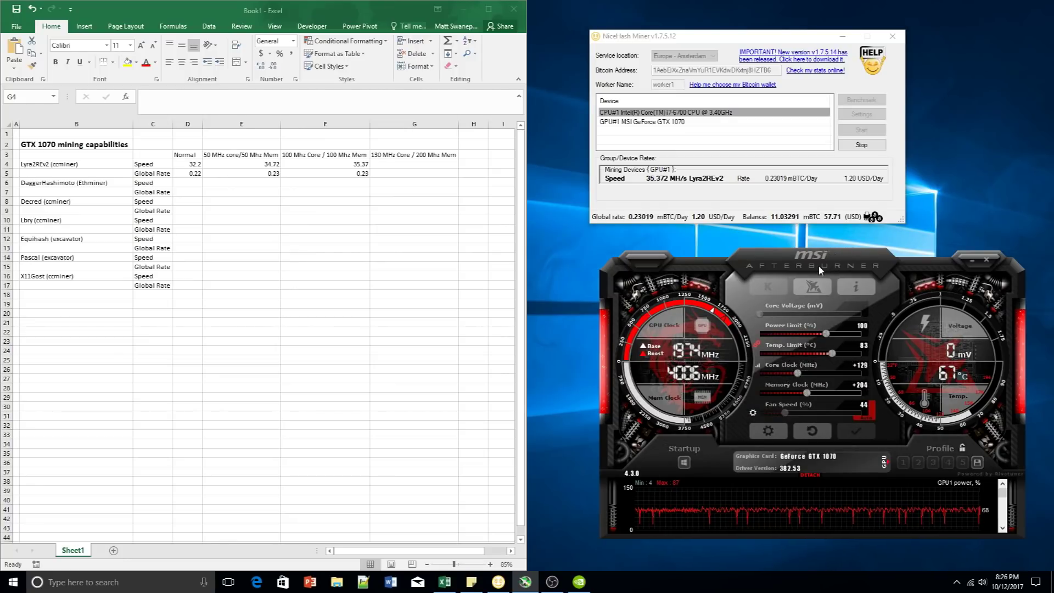
drag(819, 265, 772, 259)
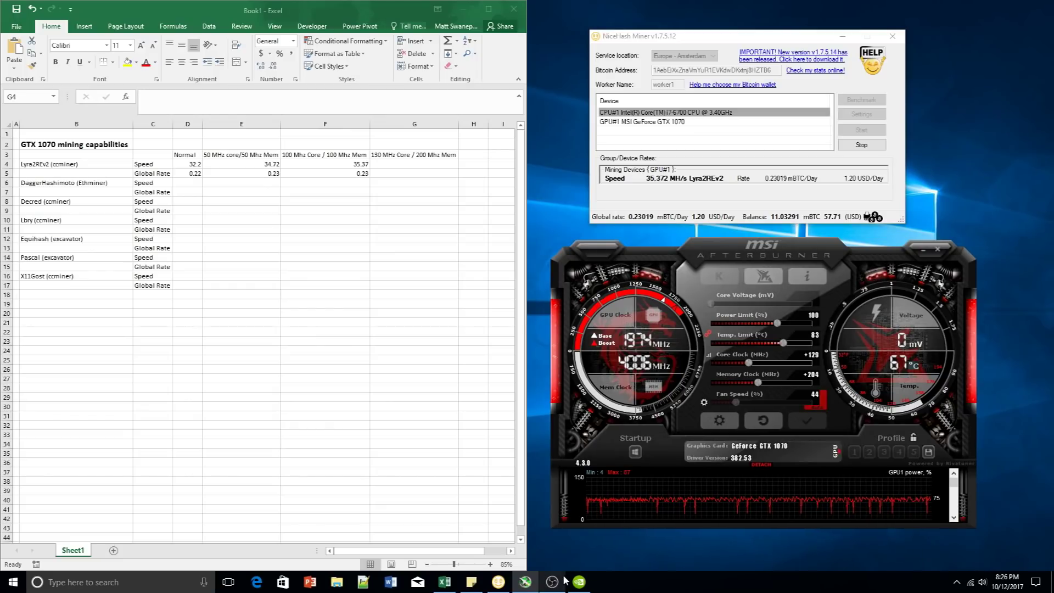
- Stop the OBS recording while mining runs at the +129 MHz core and +204 MHz memory offsets, and minimize OBS
click(956, 583)
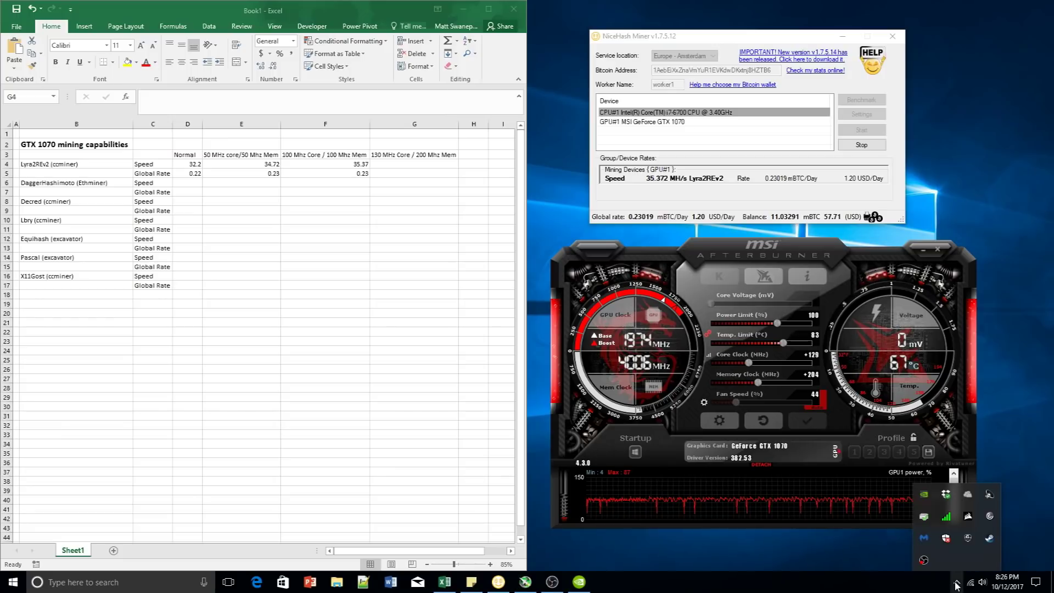
right_click(924, 560)
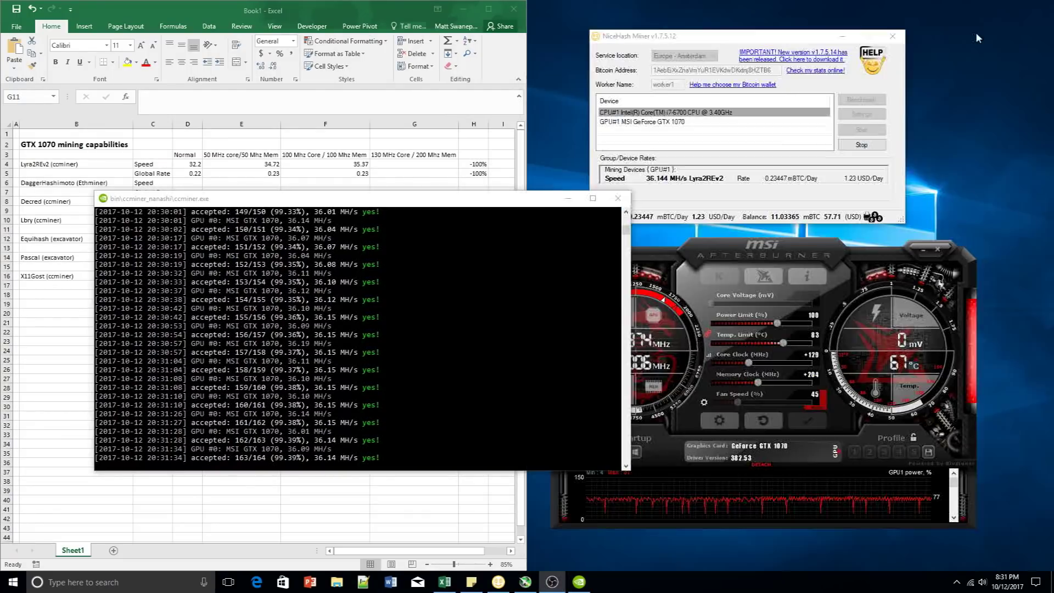
click(990, 9)
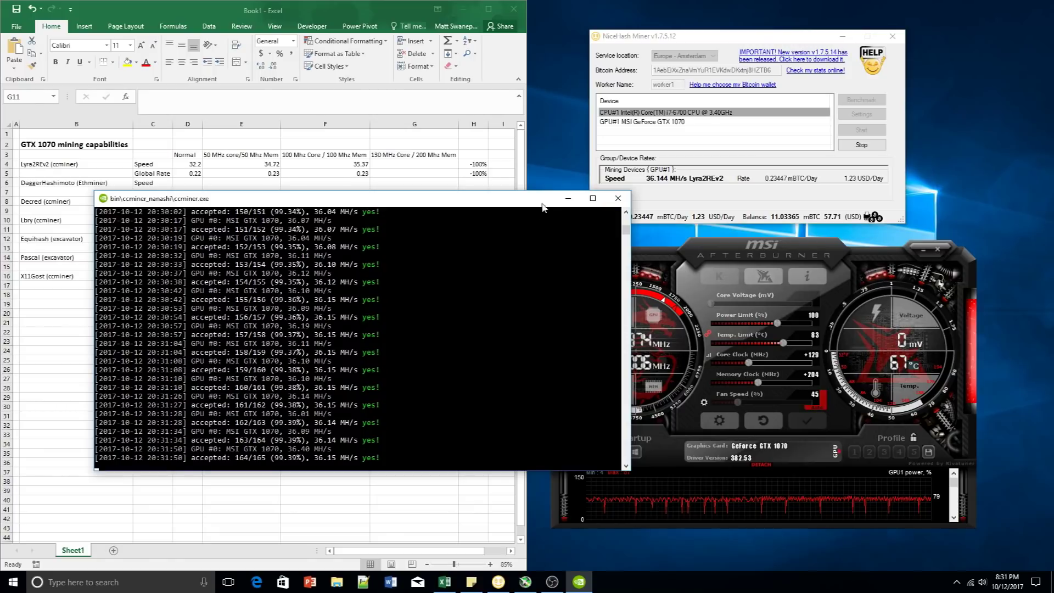
- Minimize the ccminer console and record the Lyra2REv2 speed of 36.15 and global rate of 0.24 under 130 MHz Core / 200 Mhz Mem
click(568, 198)
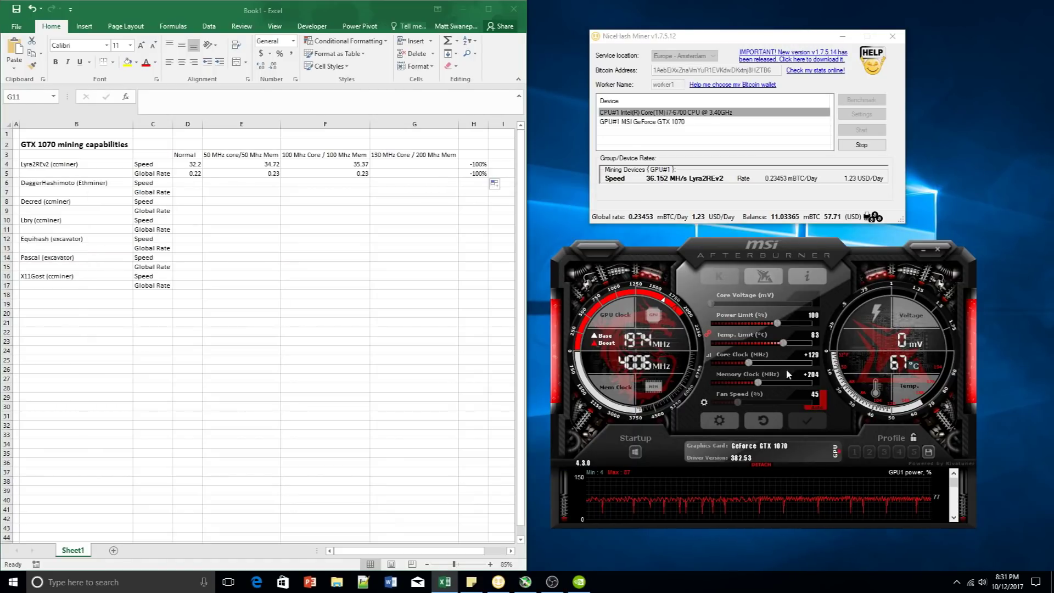
click(404, 165)
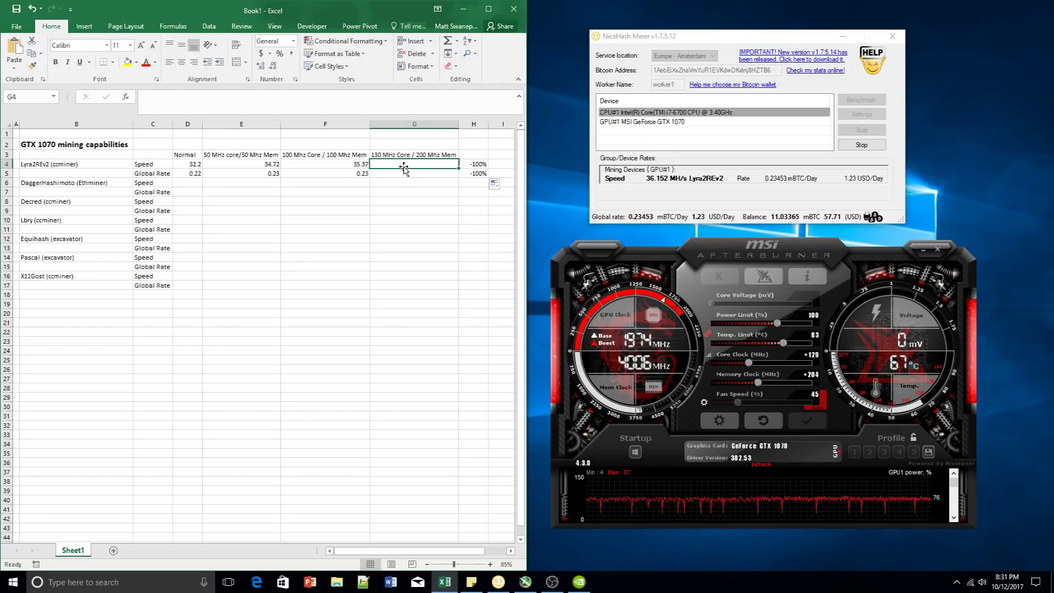
text(36.)
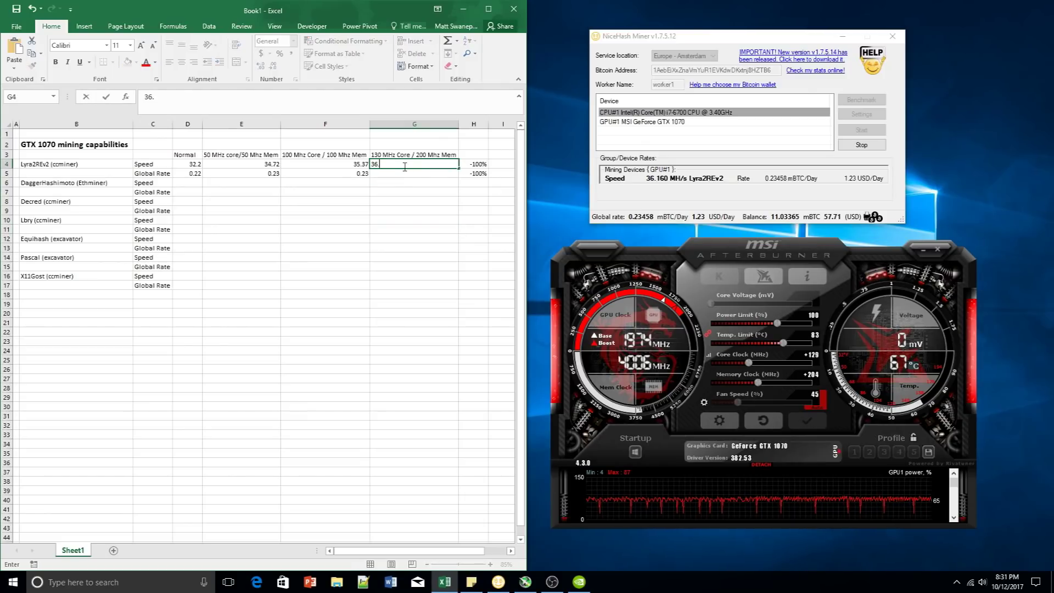
text(15)
key(Return)
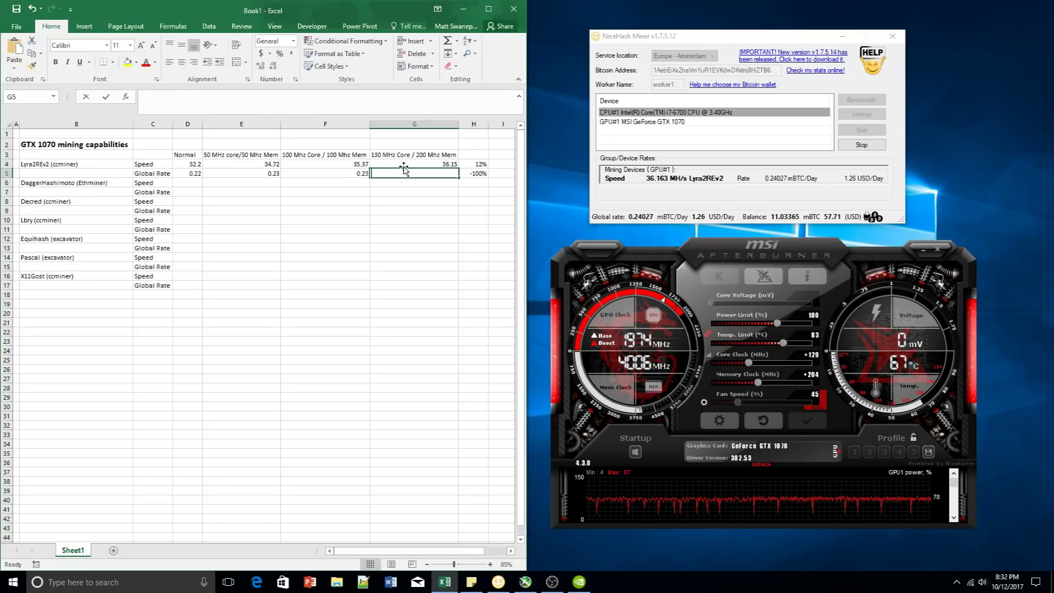
text(0.24)
key(Return)
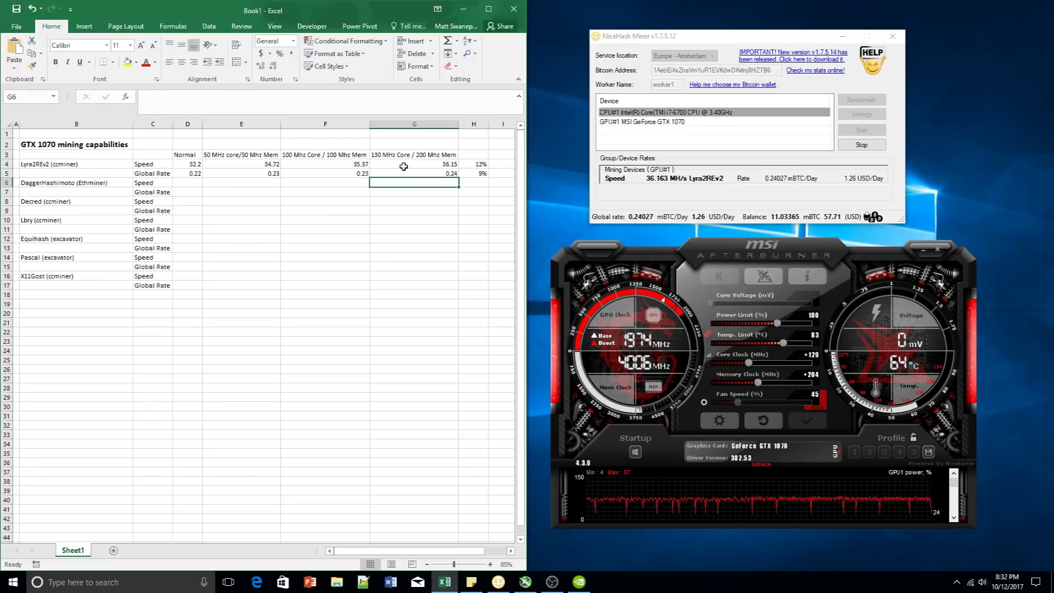
- Inspect the percentage-increase formulas for Lyra2REv2 speed and global rate, and select the block from DaggerHashimoto through X11Gost, B6:H17
click(467, 165)
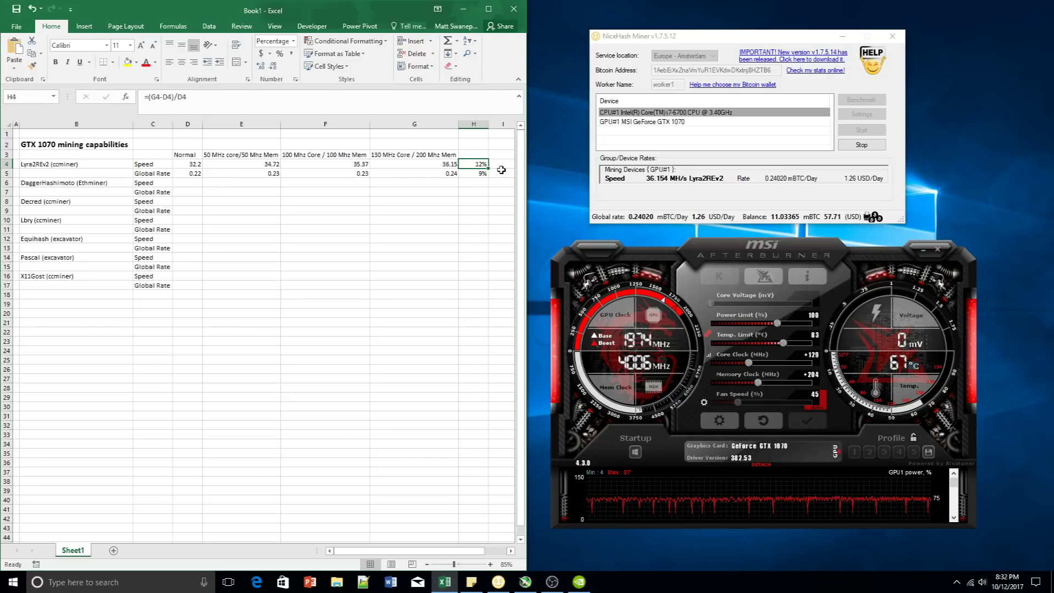
click(149, 173)
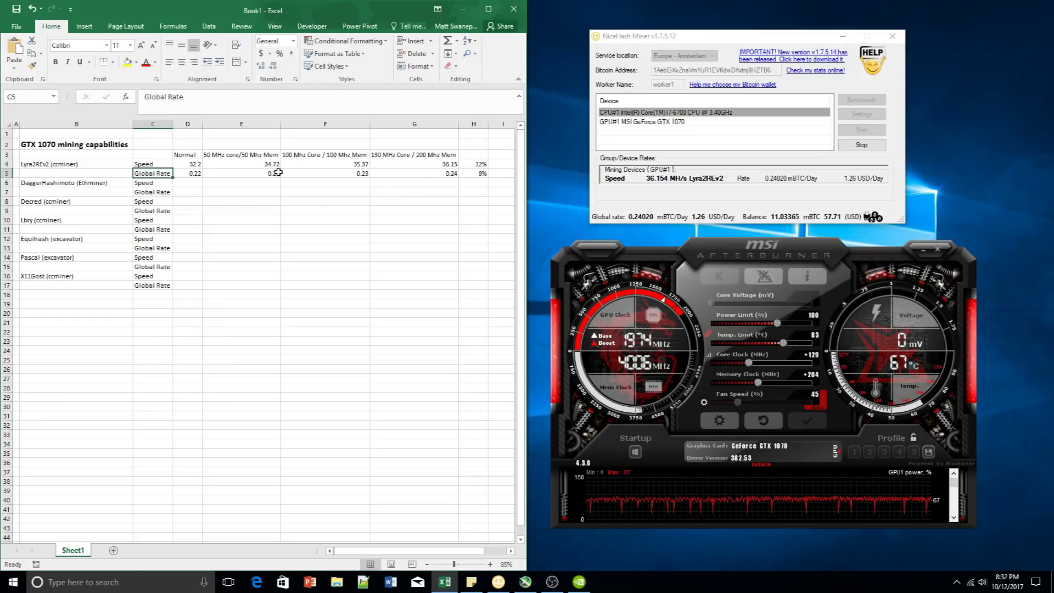
click(477, 172)
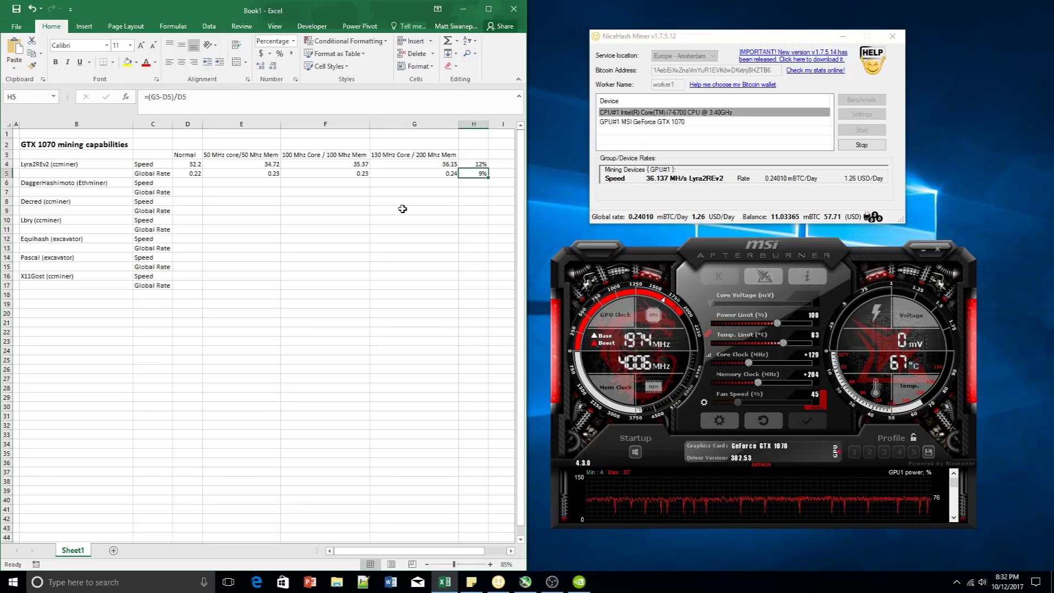
click(477, 163)
click(479, 173)
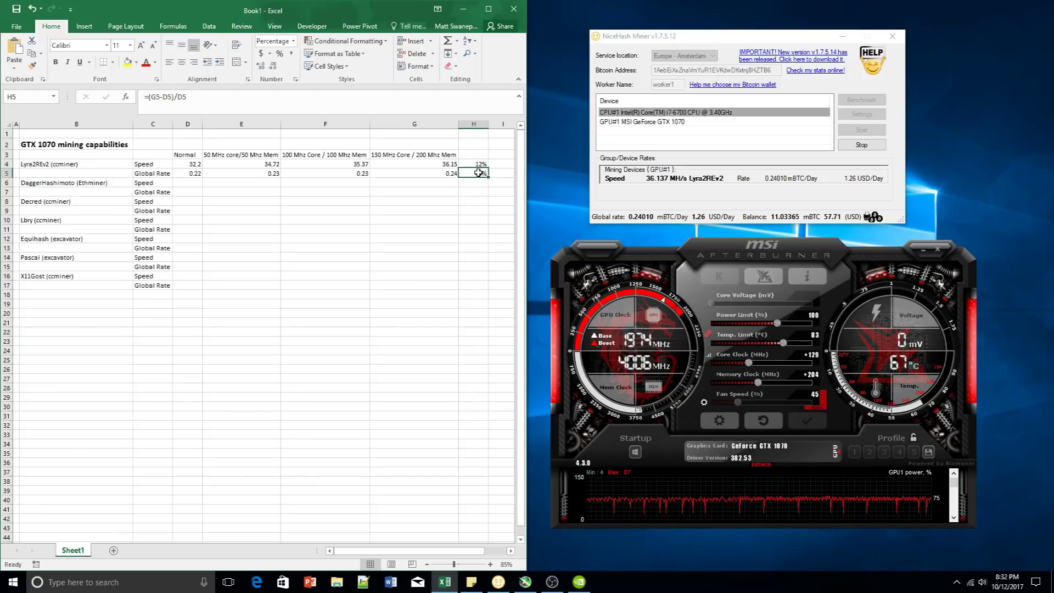
click(475, 164)
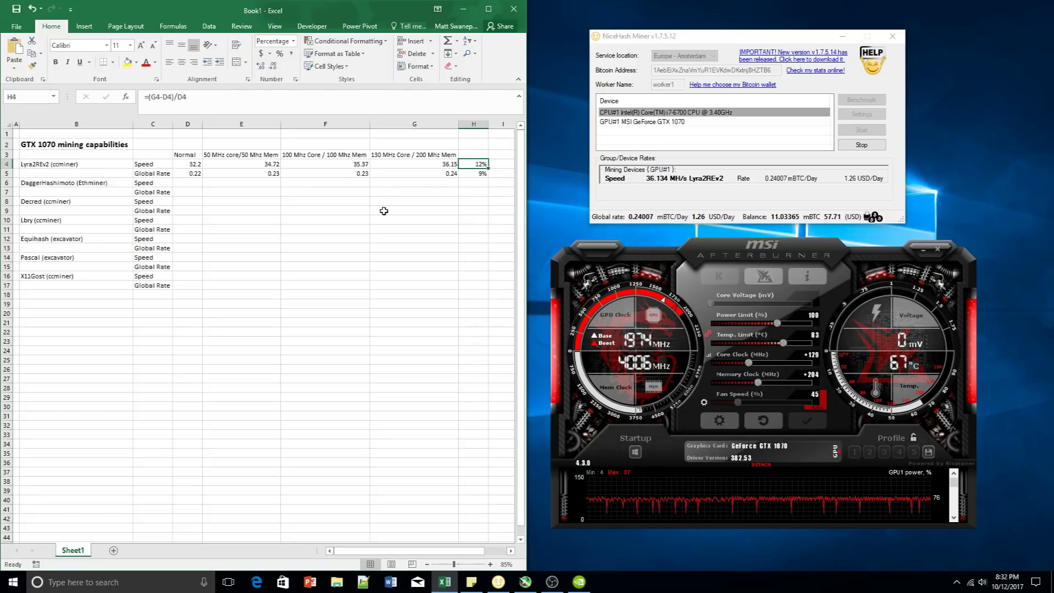
drag(107, 185, 159, 203)
drag(374, 265, 471, 287)
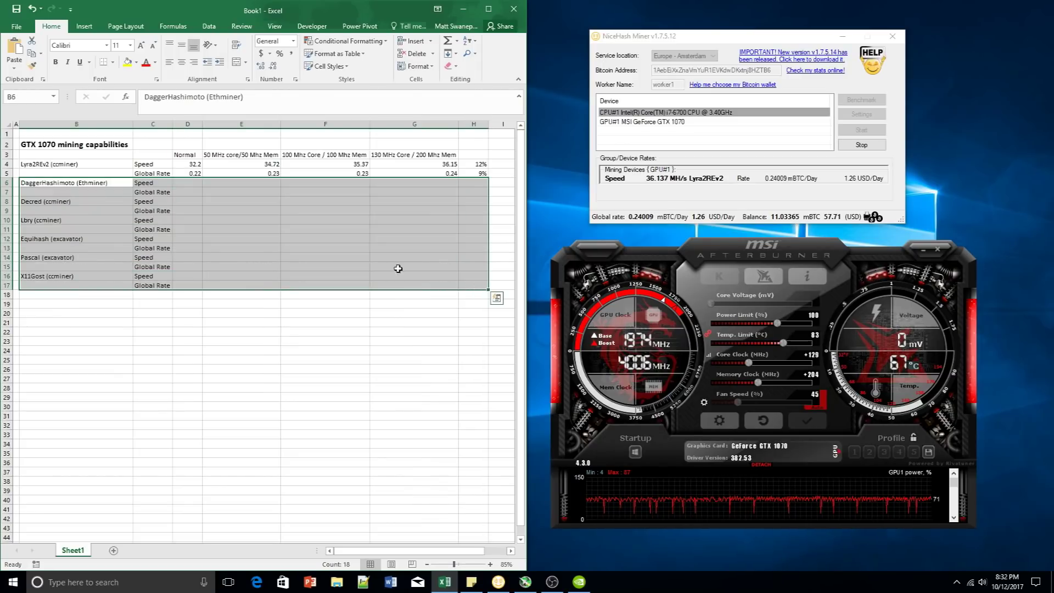